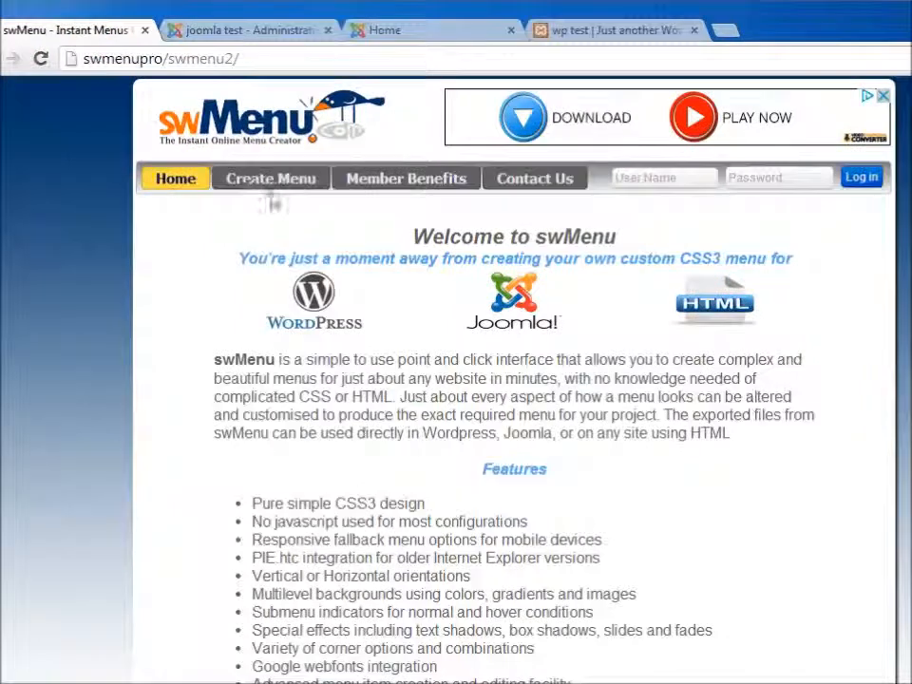
Open the menu named test menu in the CSS3 menu editor
mouse_move(185, 114)
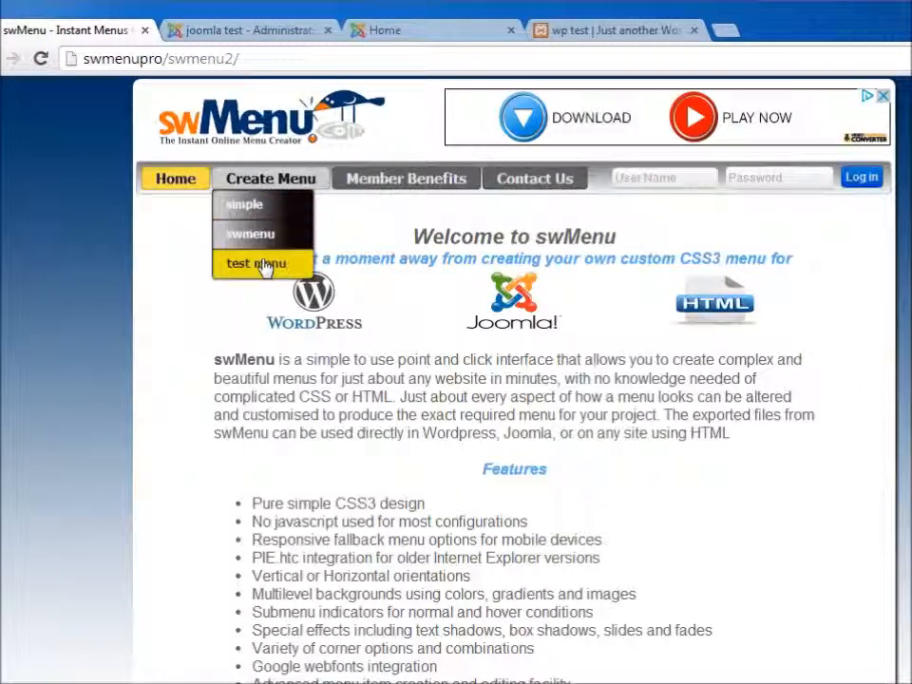
click(262, 238)
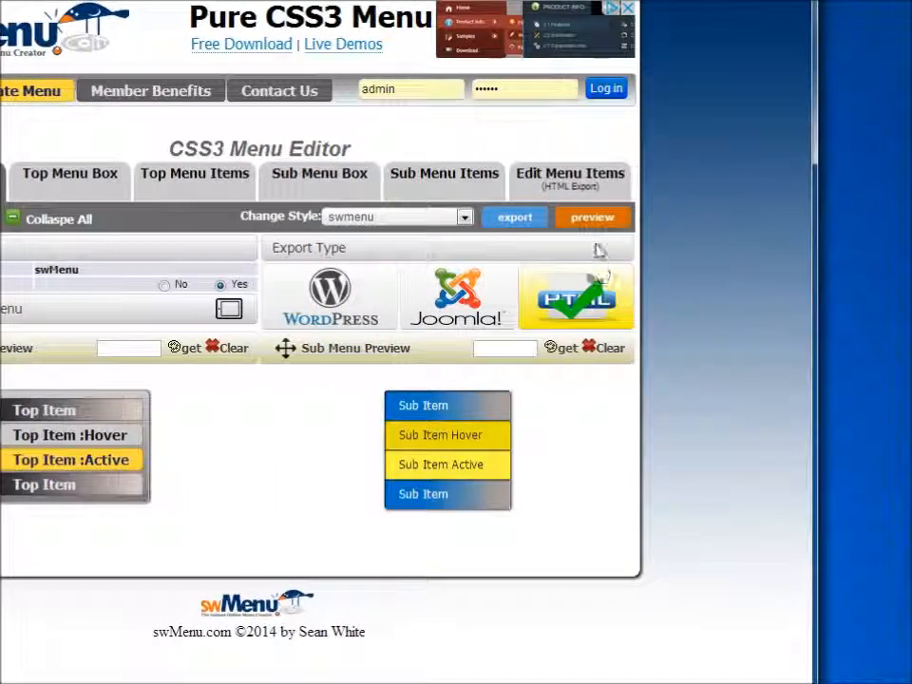
Preview the current menu and close the preview window
click(593, 220)
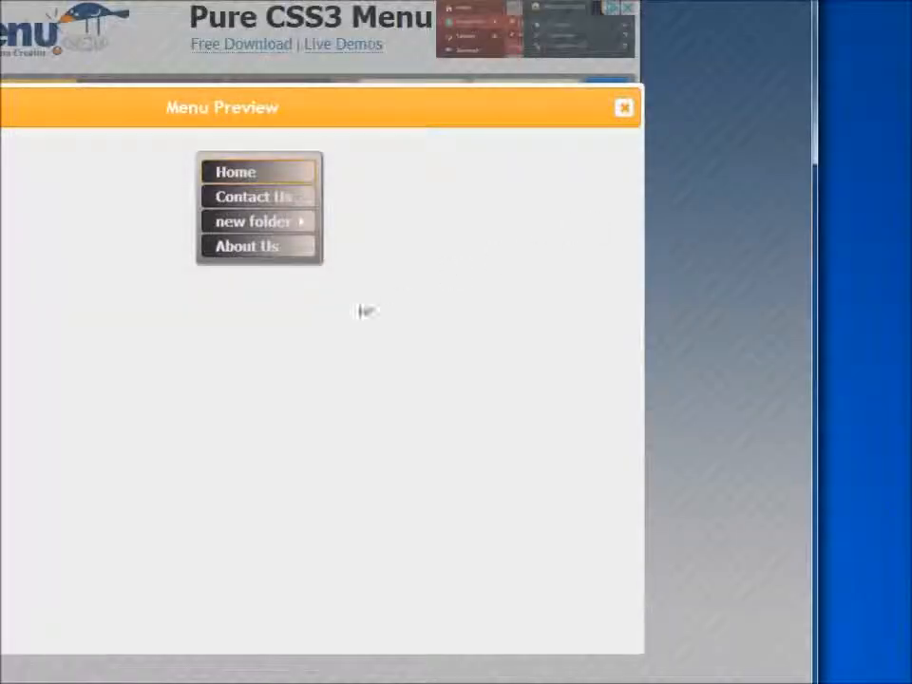
mouse_move(243, 228)
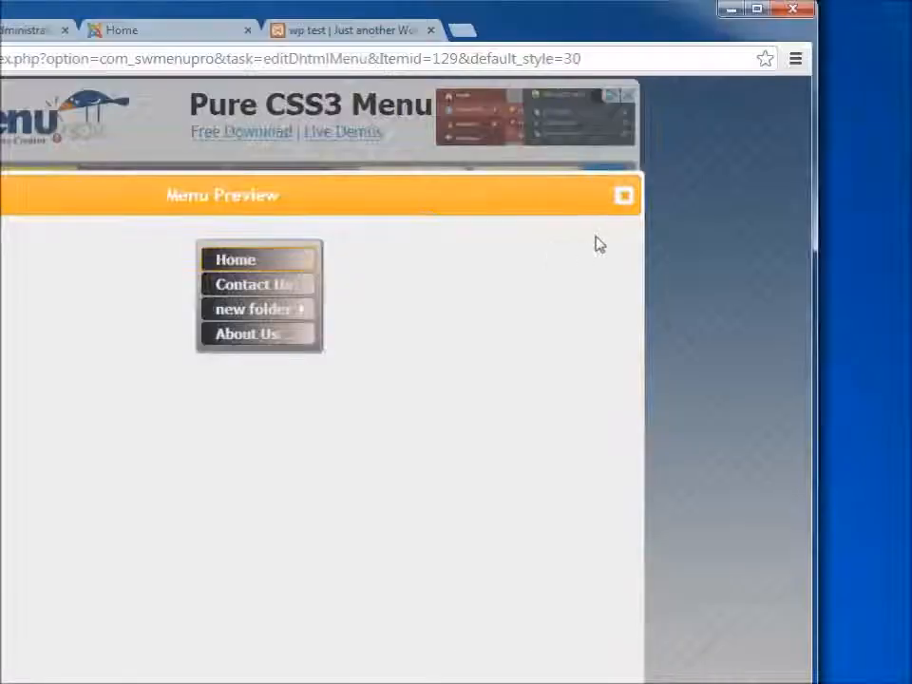
click(623, 196)
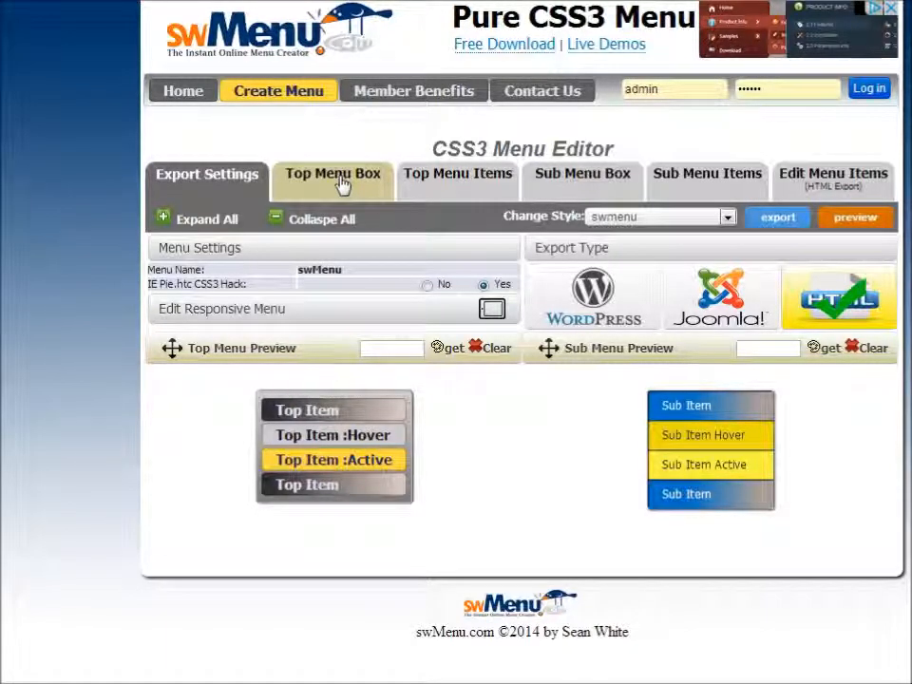
Set the top menu box orientation to Horizontal
click(340, 184)
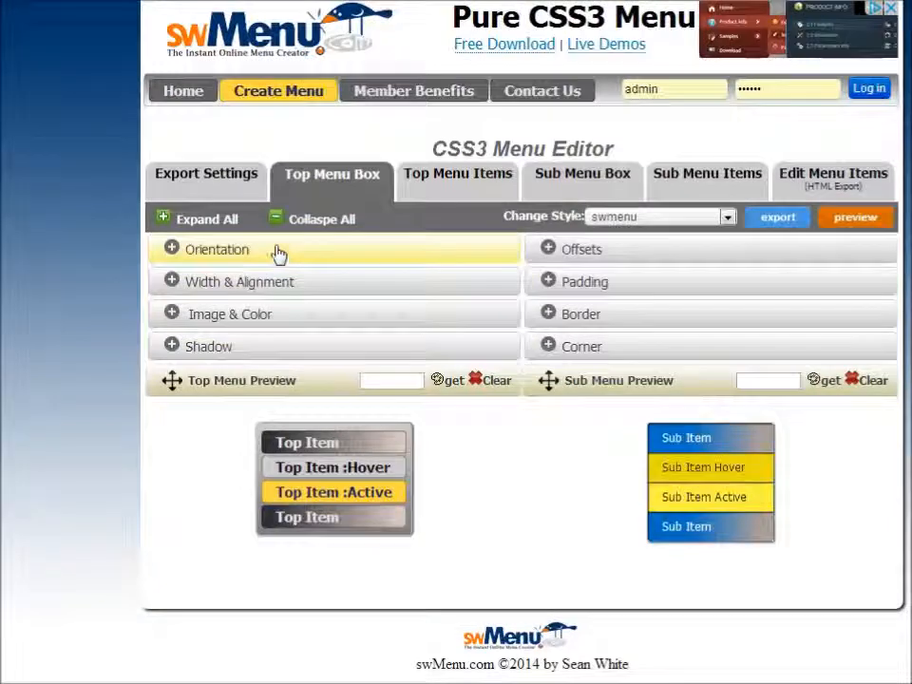
click(285, 163)
click(421, 309)
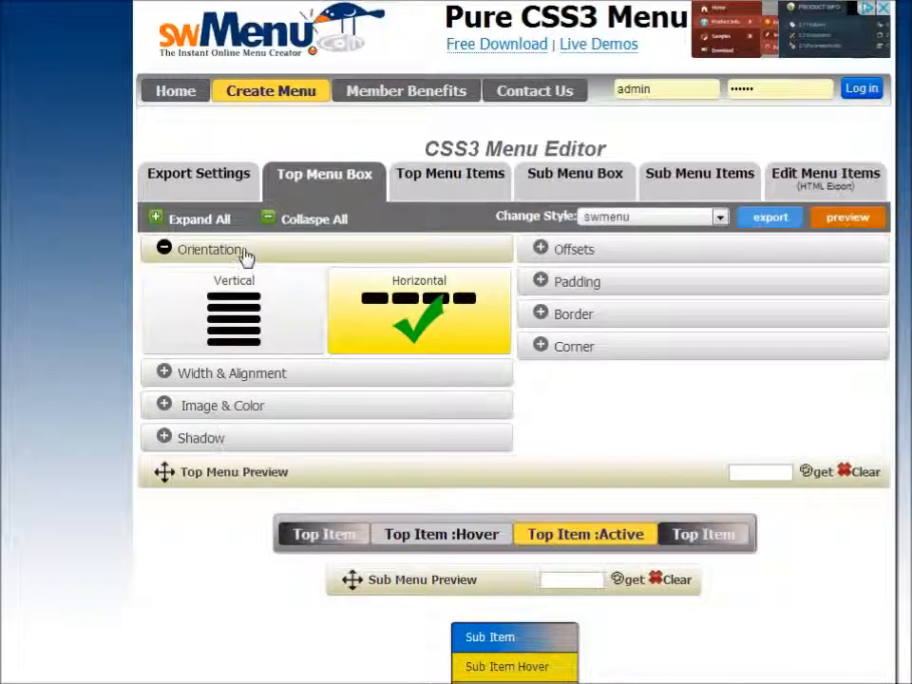
Start a gradient background for the top menu box with an orange first stop and the Left direction
click(243, 253)
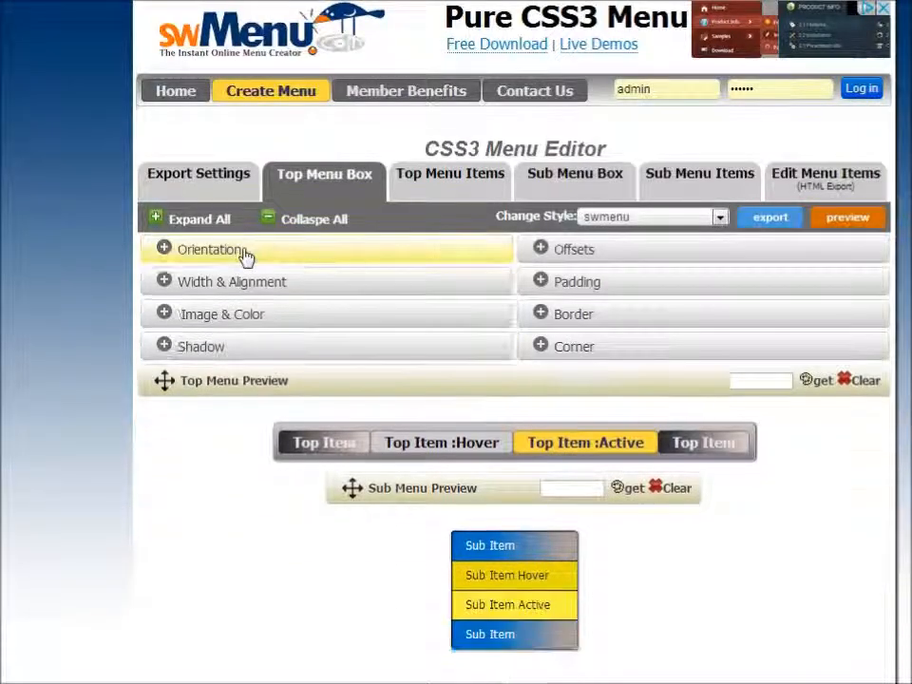
click(251, 325)
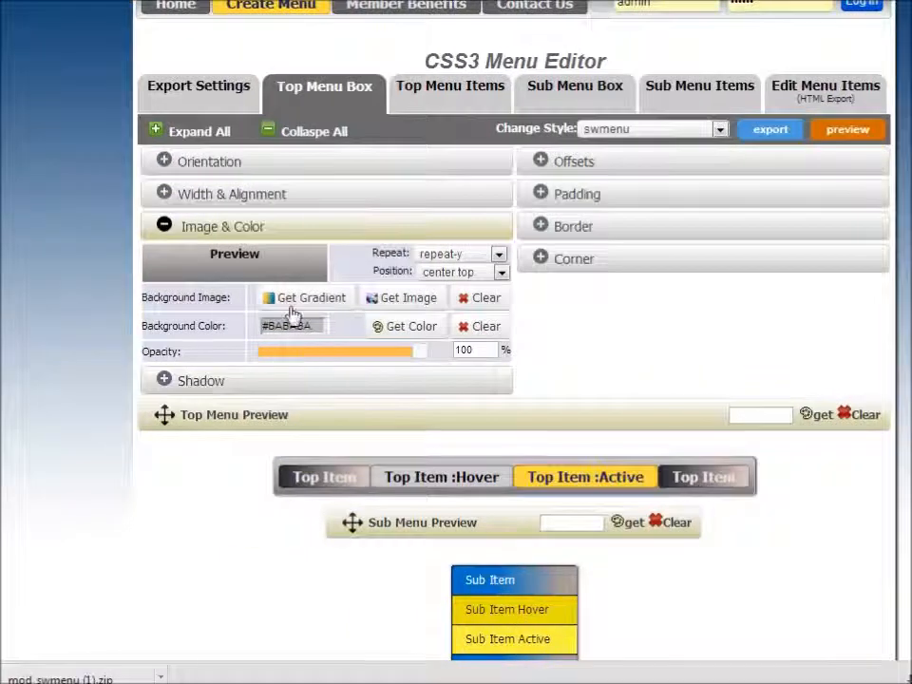
click(310, 304)
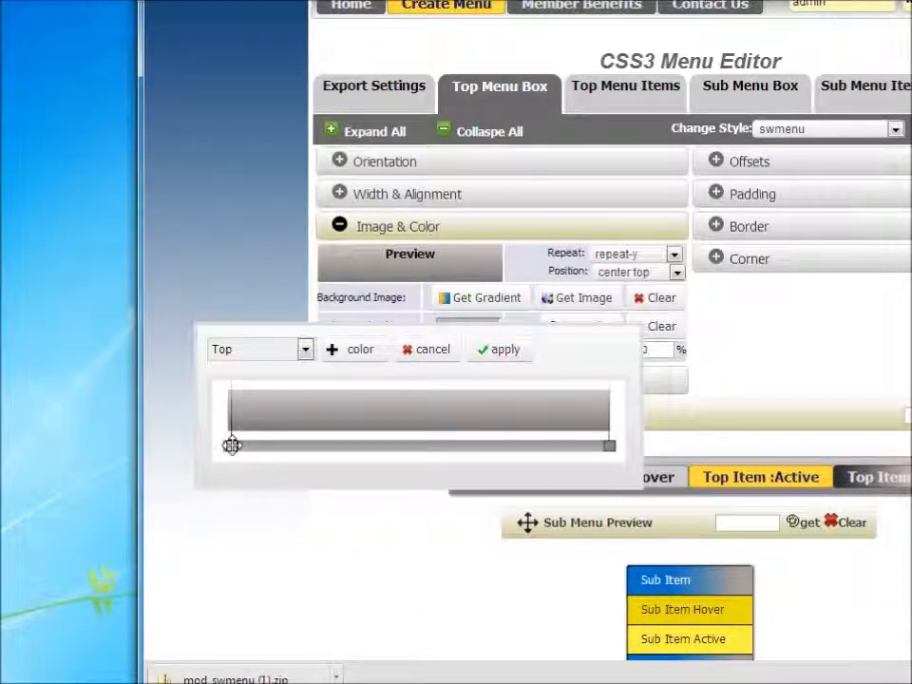
click(231, 444)
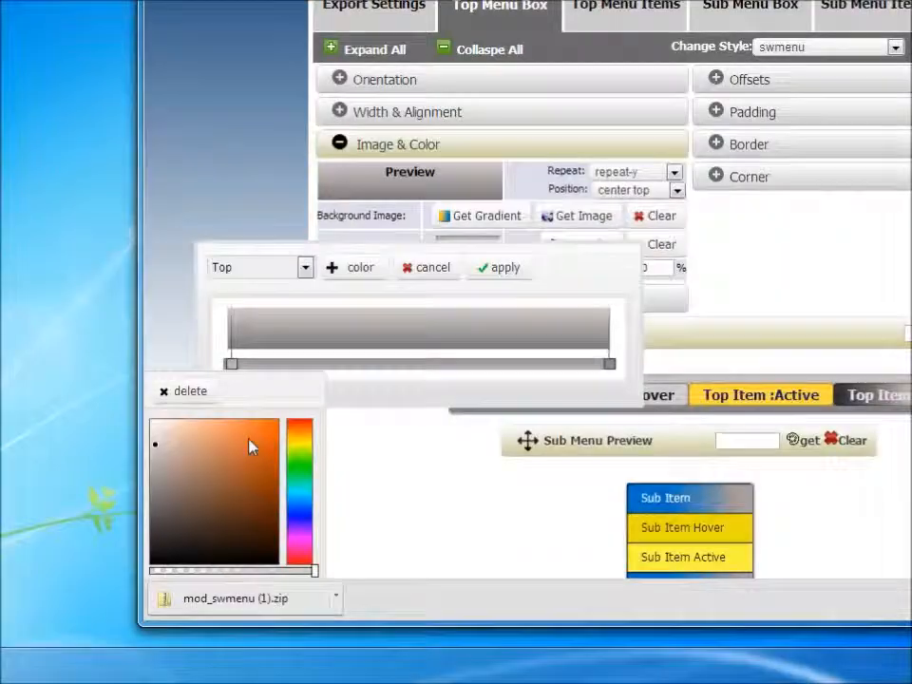
click(250, 526)
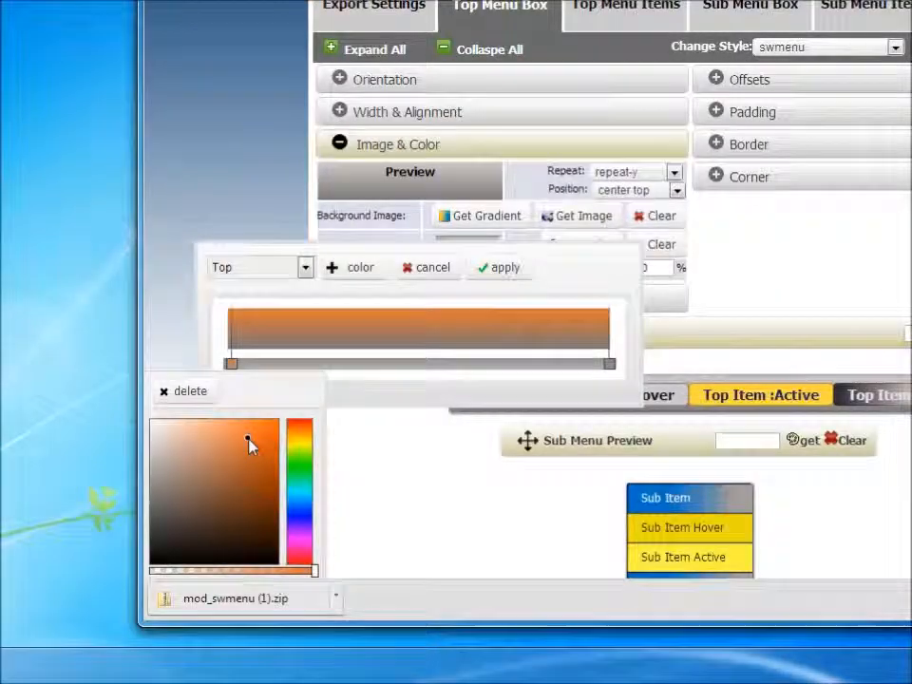
drag(232, 364, 306, 364)
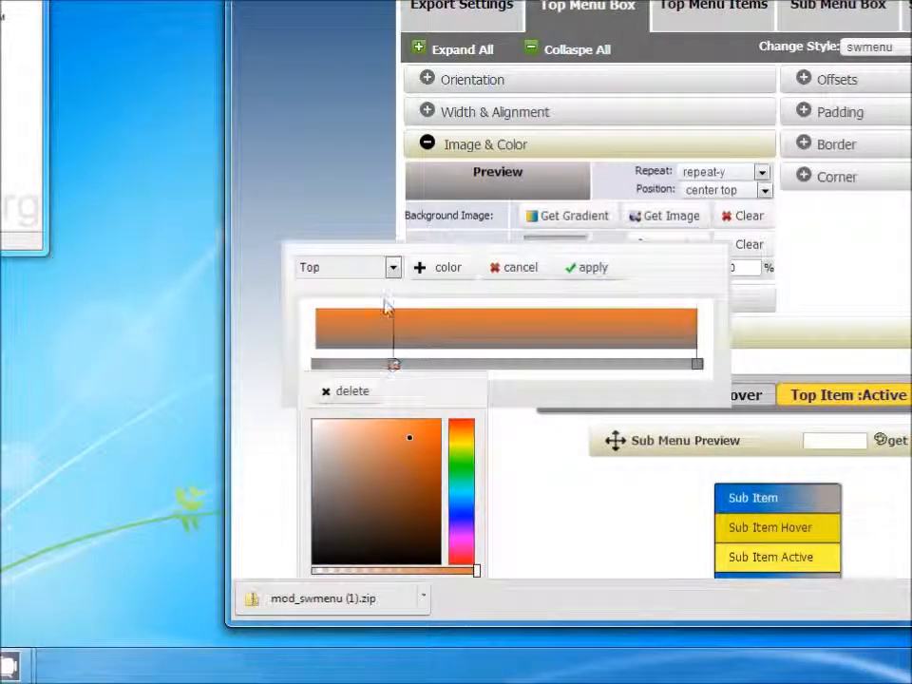
click(392, 267)
click(359, 303)
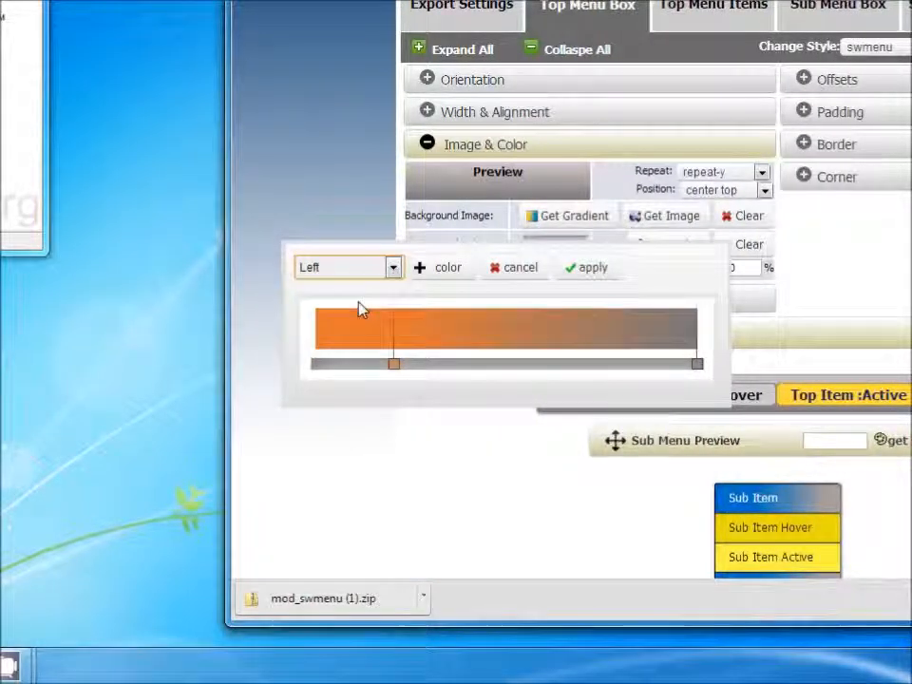
Add a color stop, move the orange stop to the middle, and apply the gradient
click(454, 274)
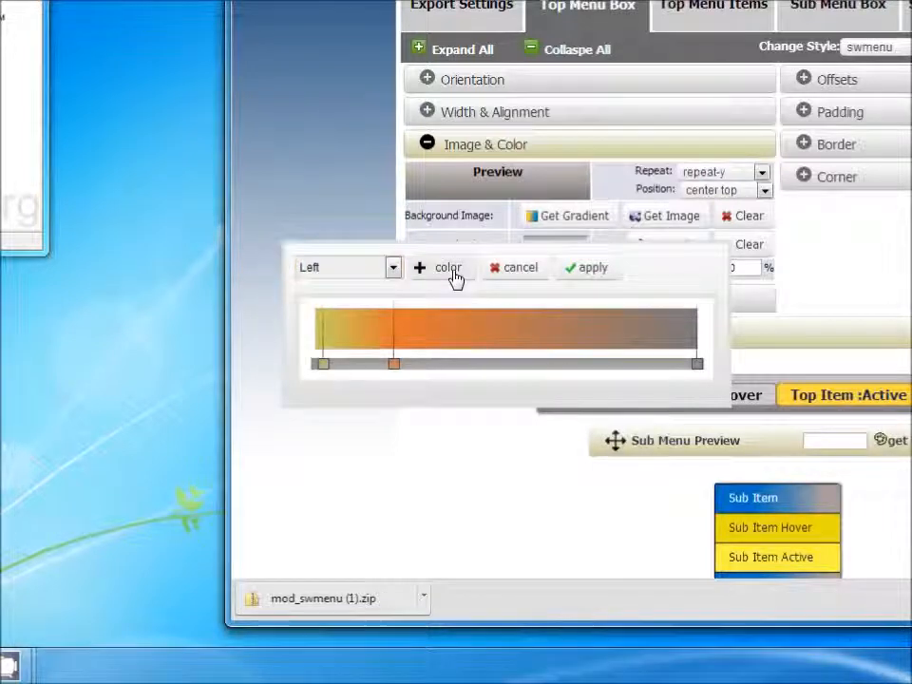
drag(392, 363, 545, 362)
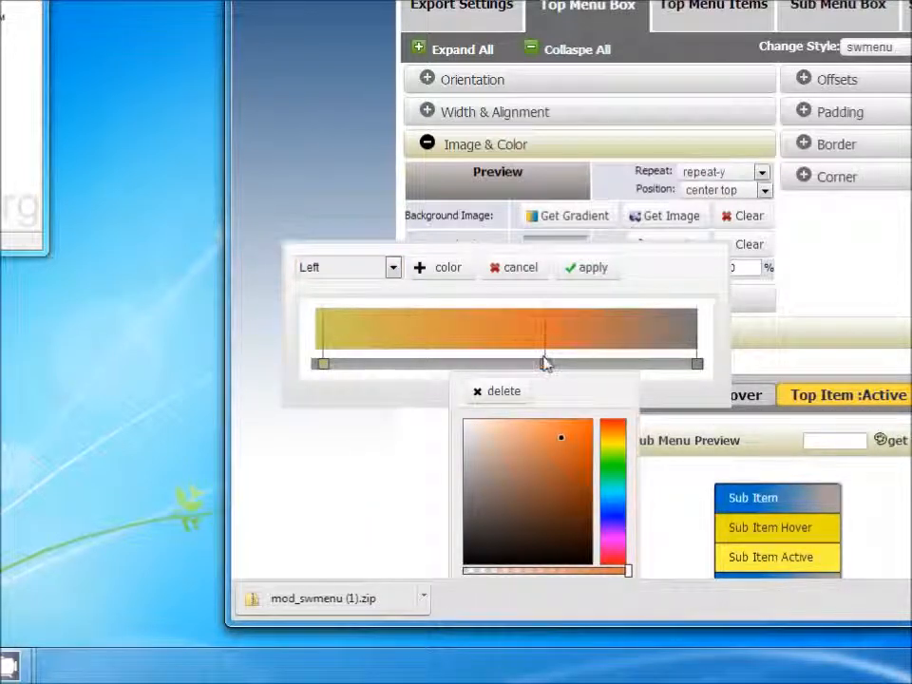
click(561, 272)
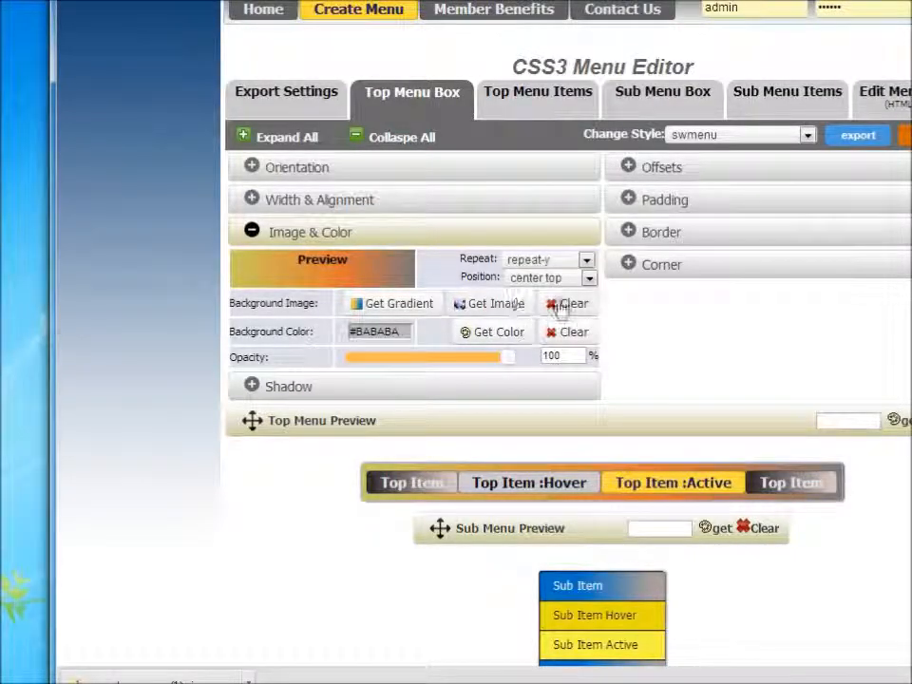
Clear the top menu box's background image and background color
click(559, 304)
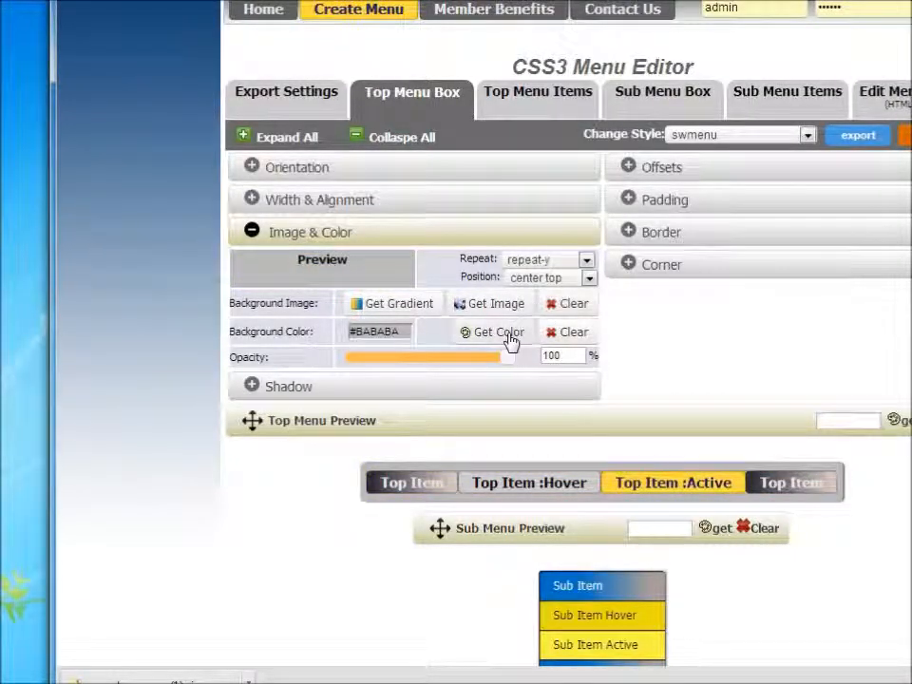
click(561, 339)
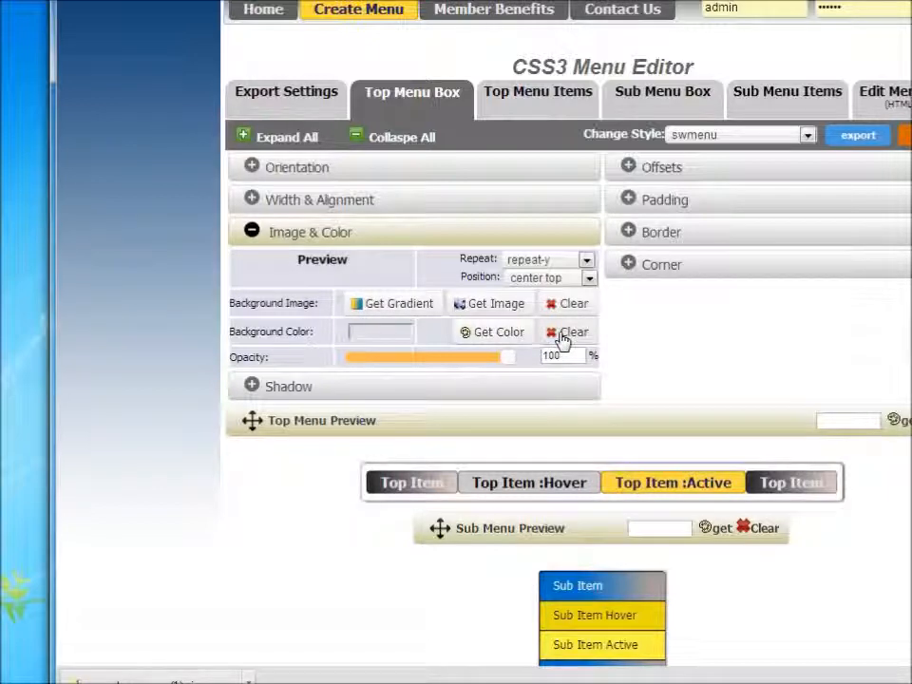
click(276, 235)
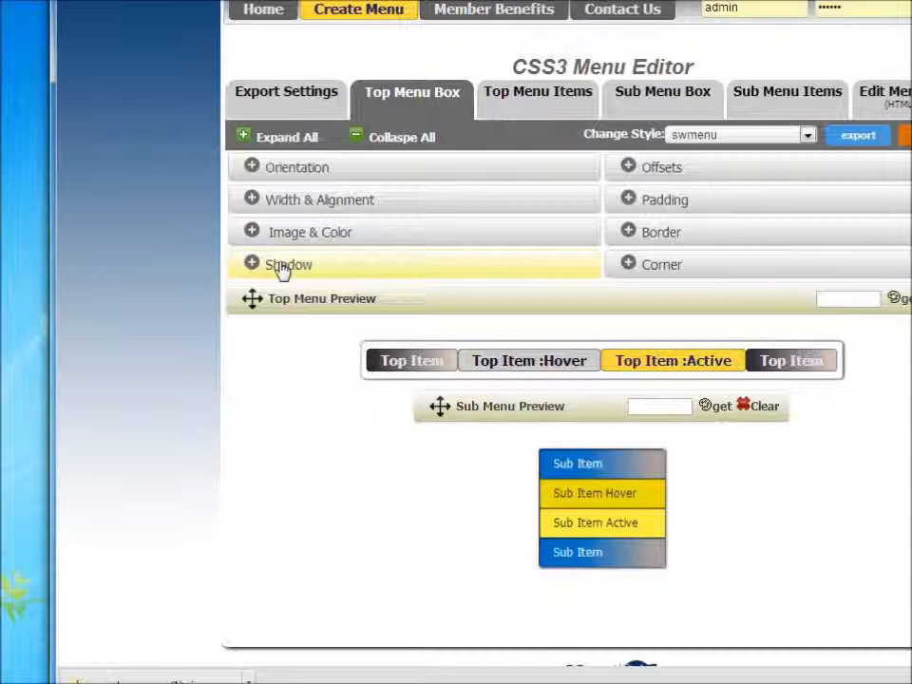
Set the top menu box shadow type to none
click(280, 266)
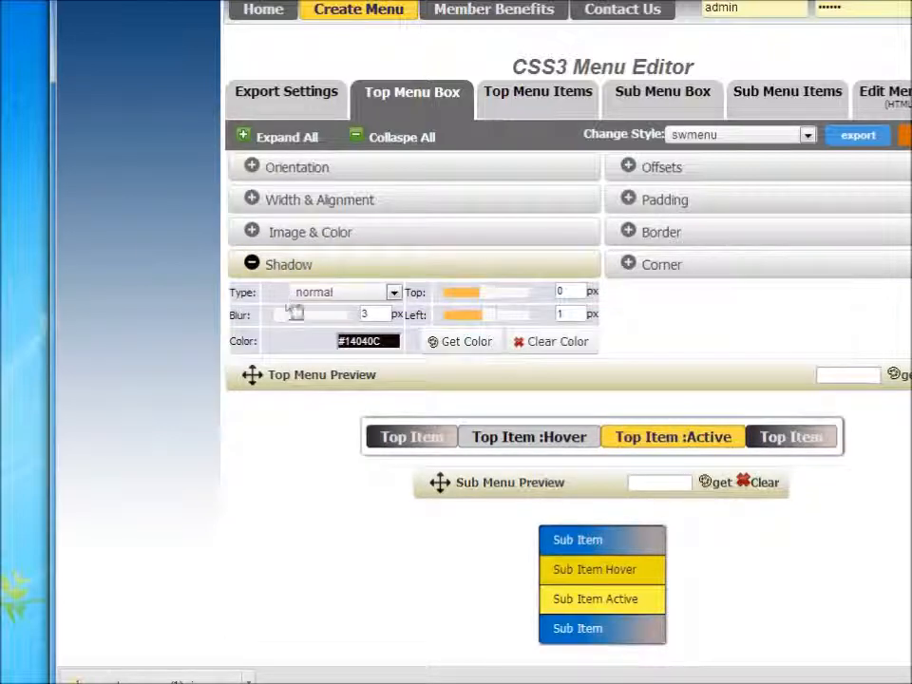
click(392, 294)
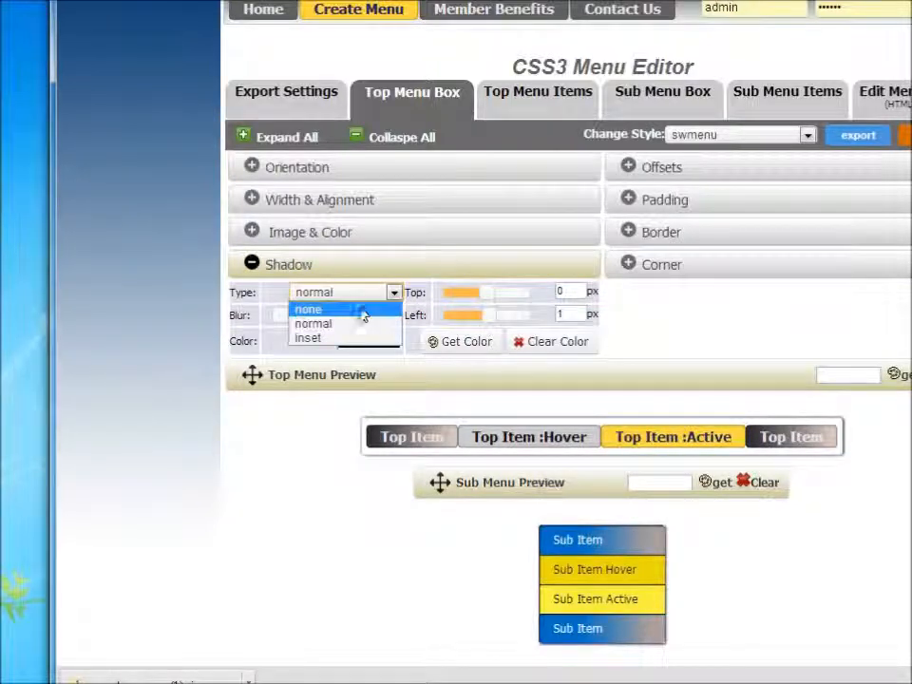
click(362, 312)
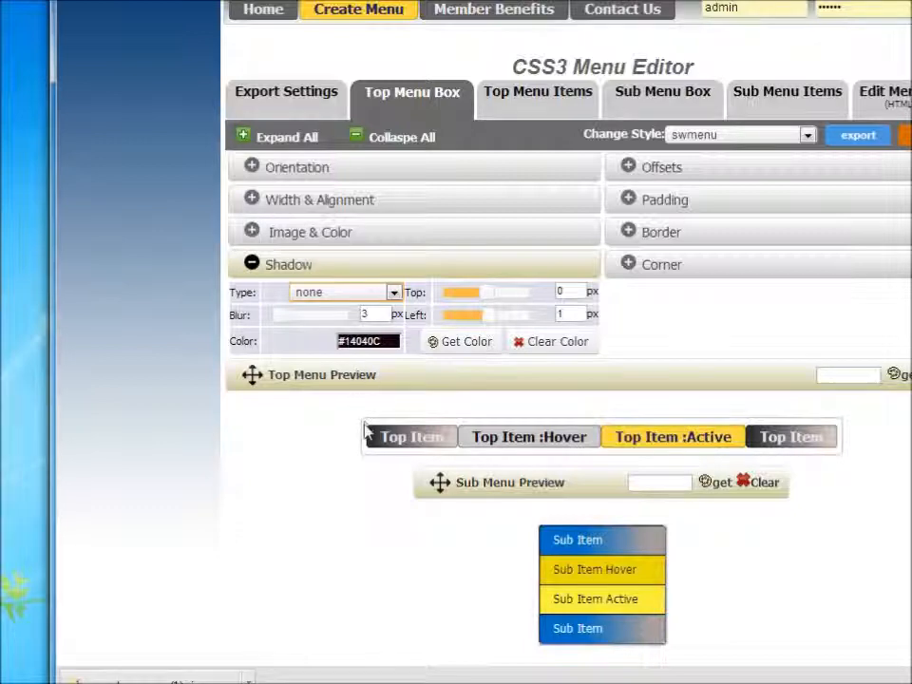
Set the top menu box border style to none
click(669, 237)
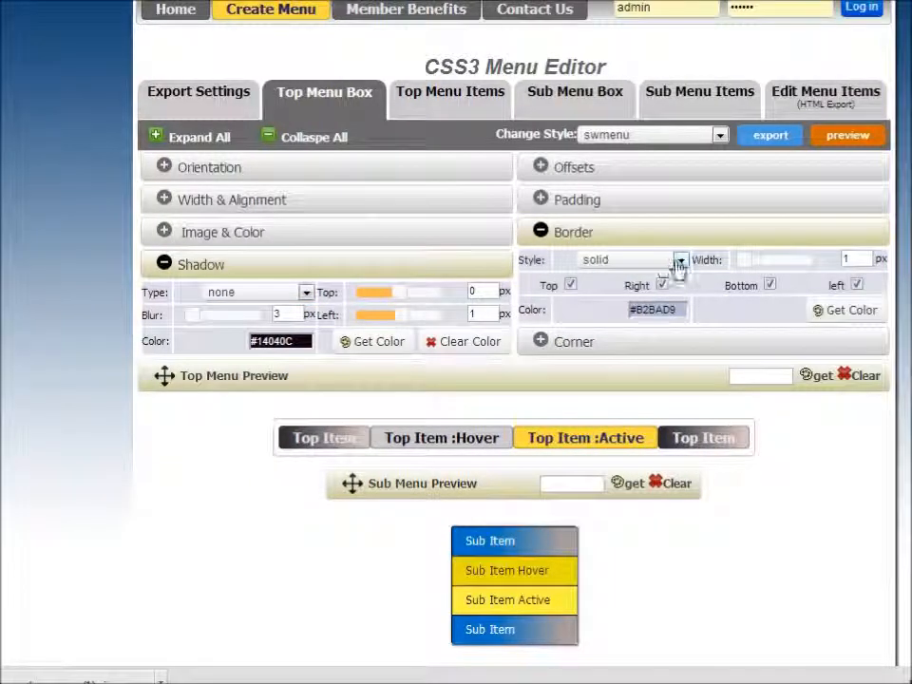
click(767, 260)
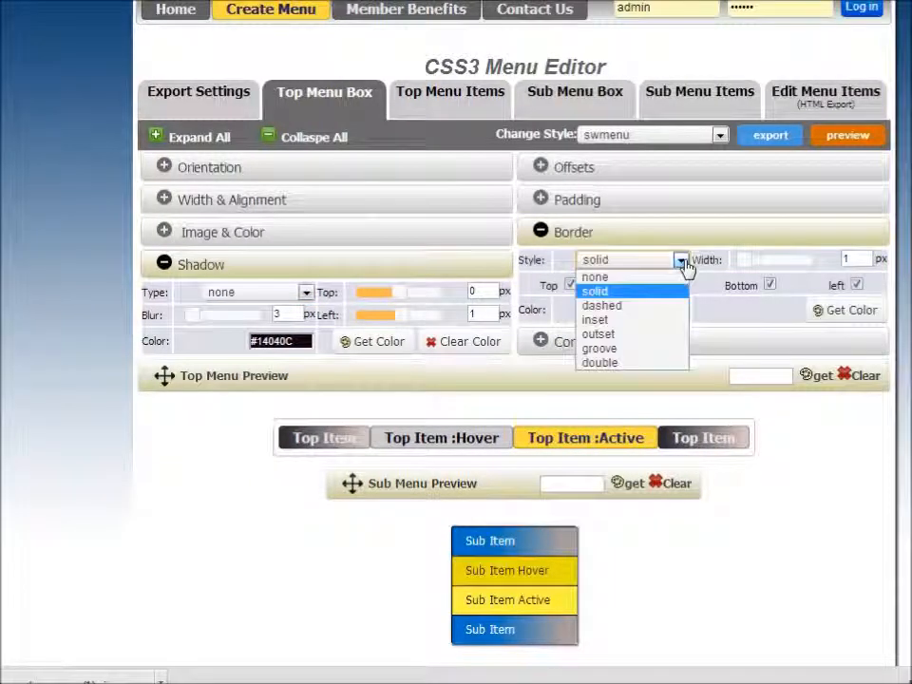
click(635, 277)
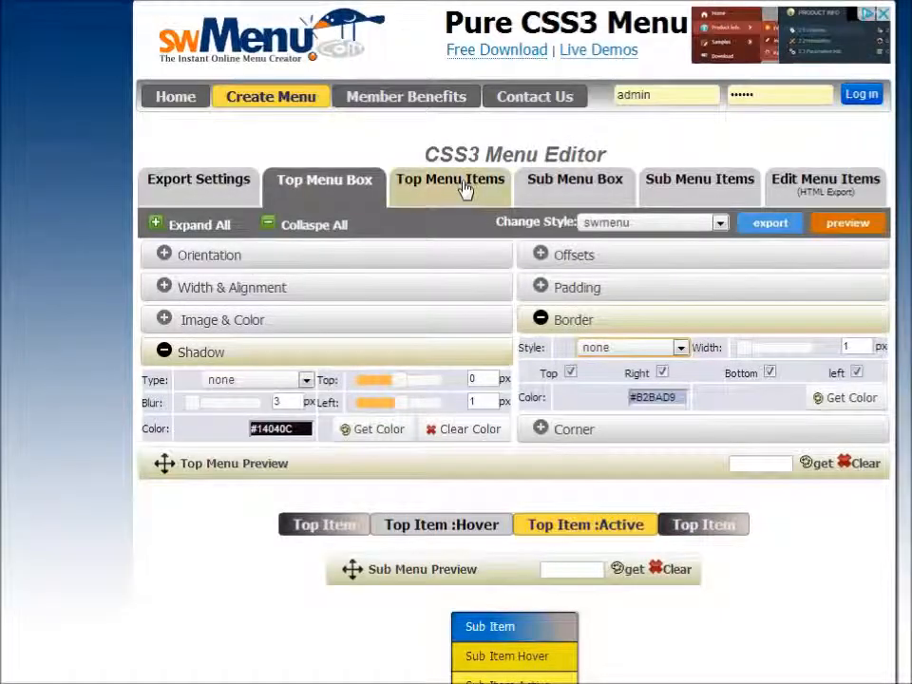
Set the top menu items' right margin to 18 px
click(464, 99)
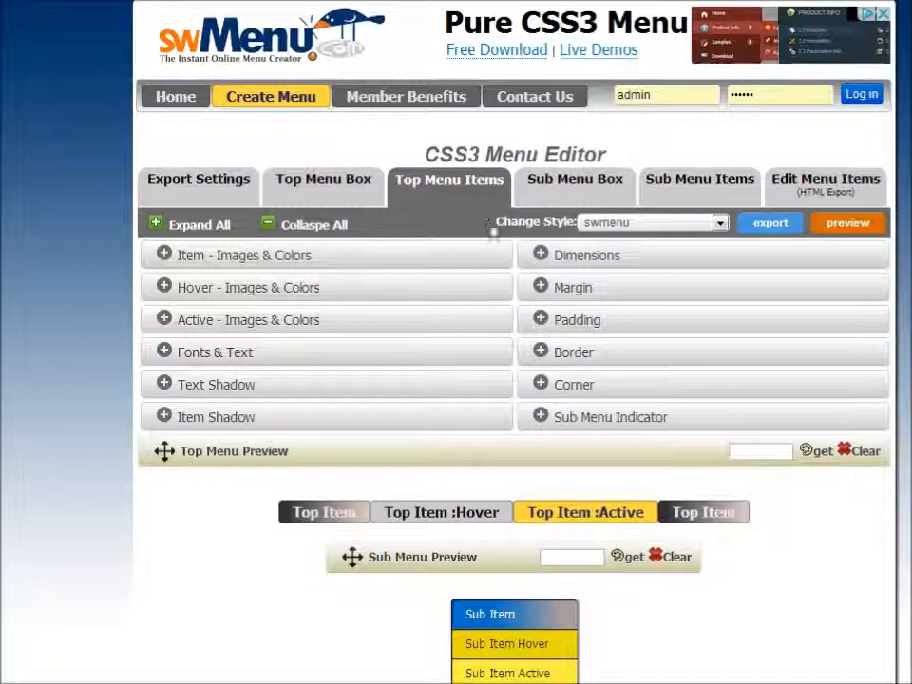
click(566, 289)
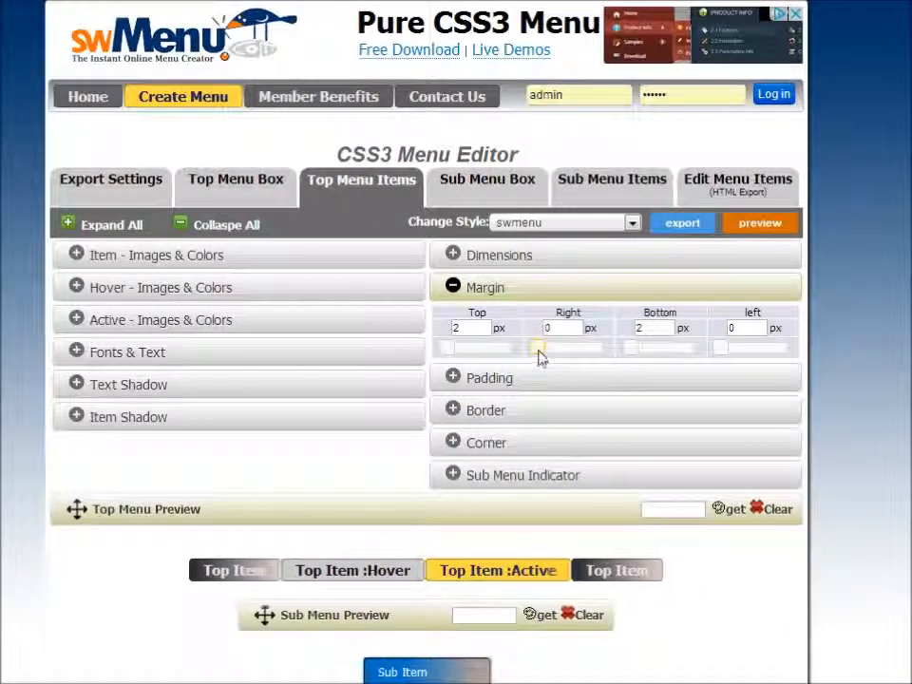
drag(538, 351, 561, 350)
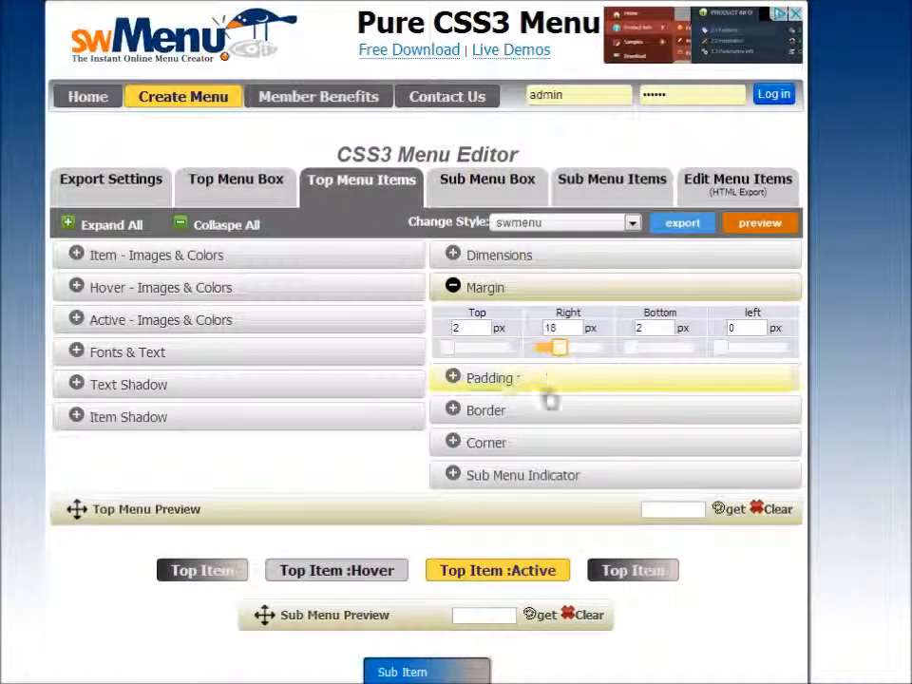
Set the top menu items' padding to 15 px top, 35 px right, 24 px bottom and 25 px left
click(494, 382)
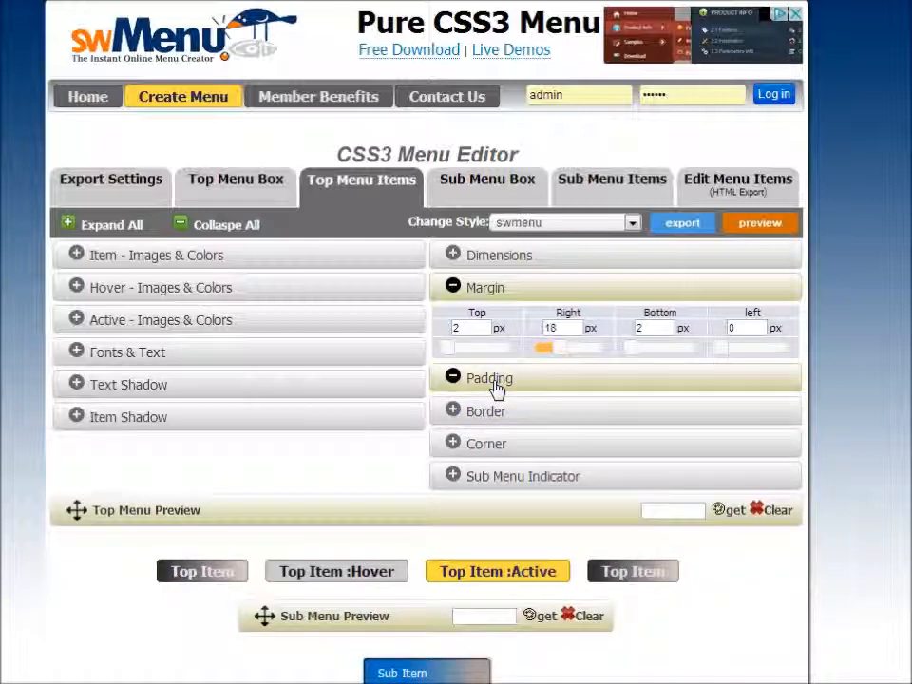
drag(447, 442, 466, 438)
drag(558, 446, 594, 444)
drag(650, 447, 669, 440)
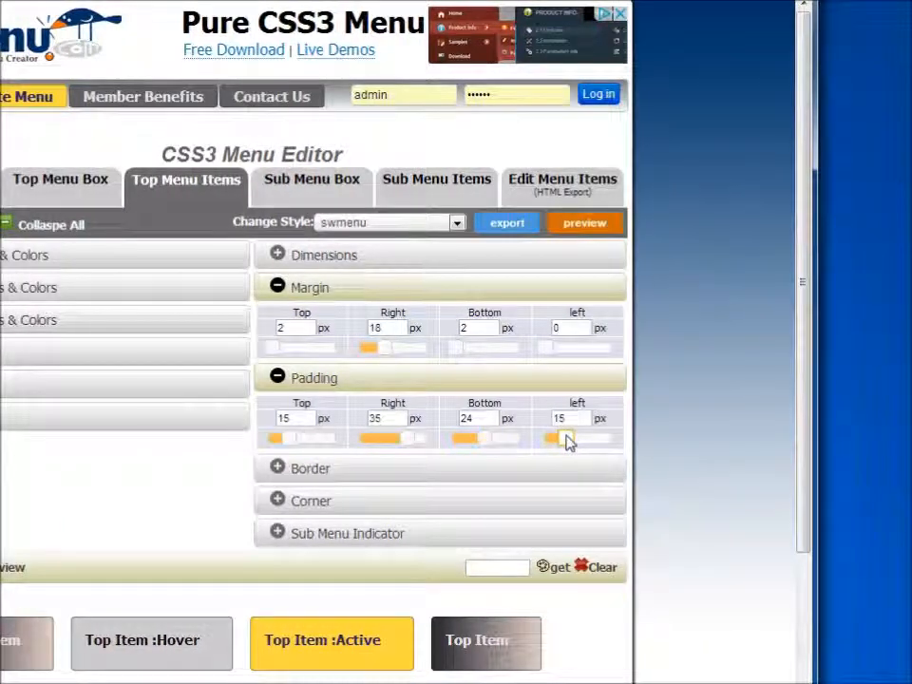
drag(567, 442, 580, 440)
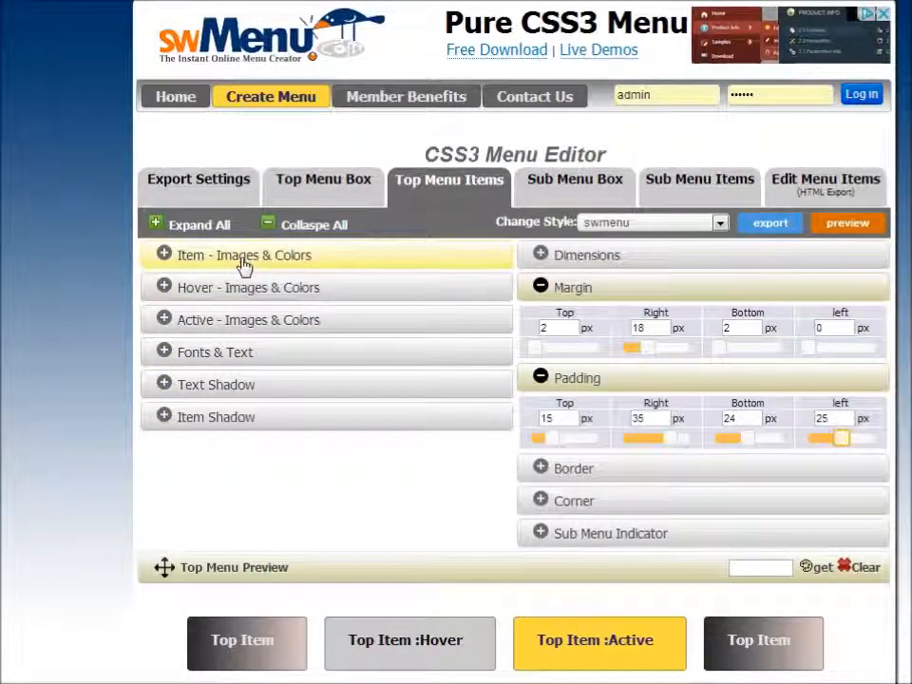
Open the Fonts & Text and Sub Menu Box settings and preview the restyled menu
click(261, 355)
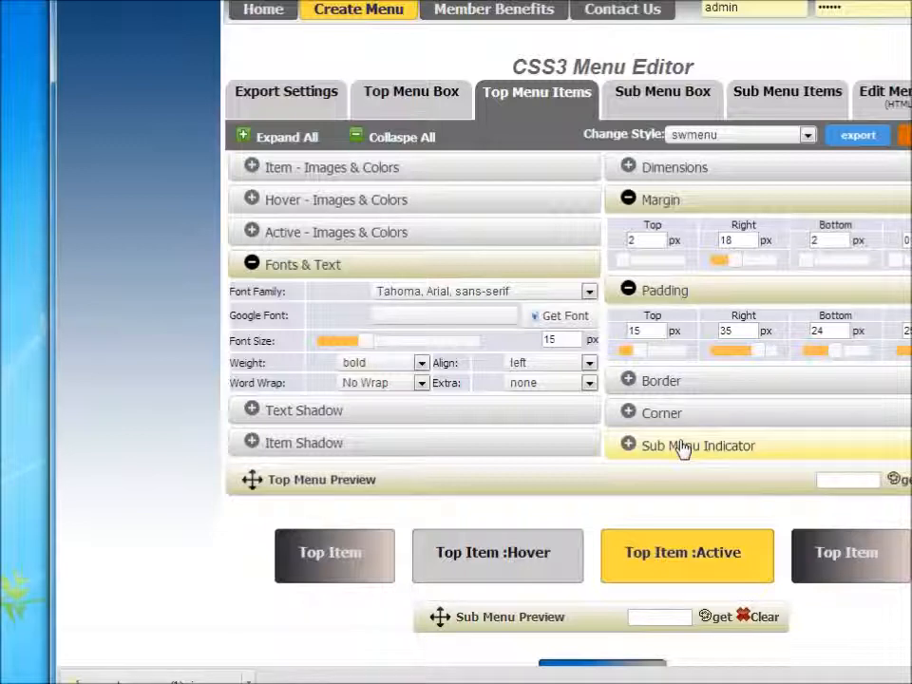
scroll(681, 449, down, 2)
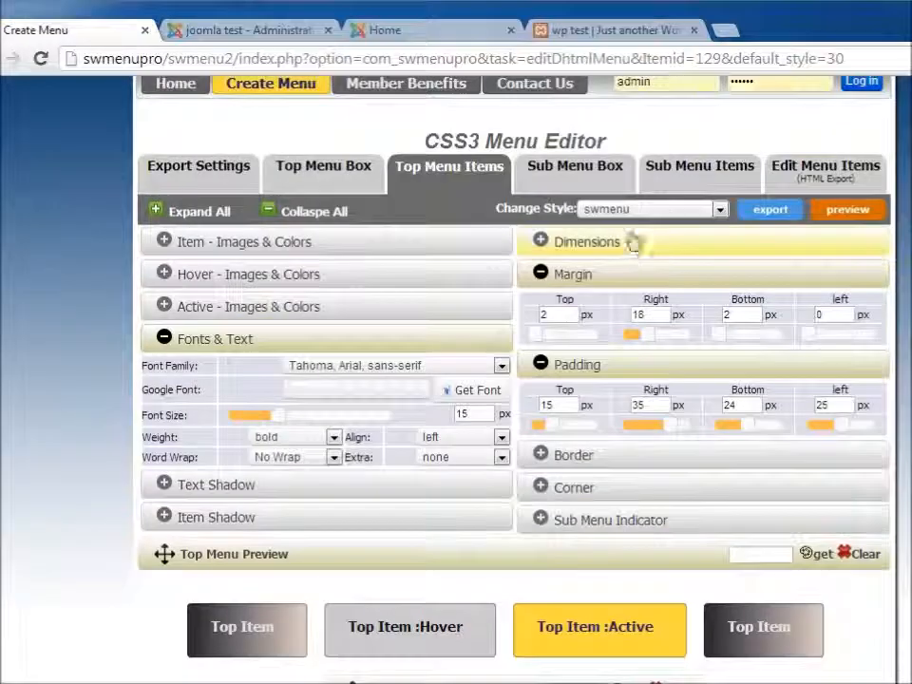
click(588, 11)
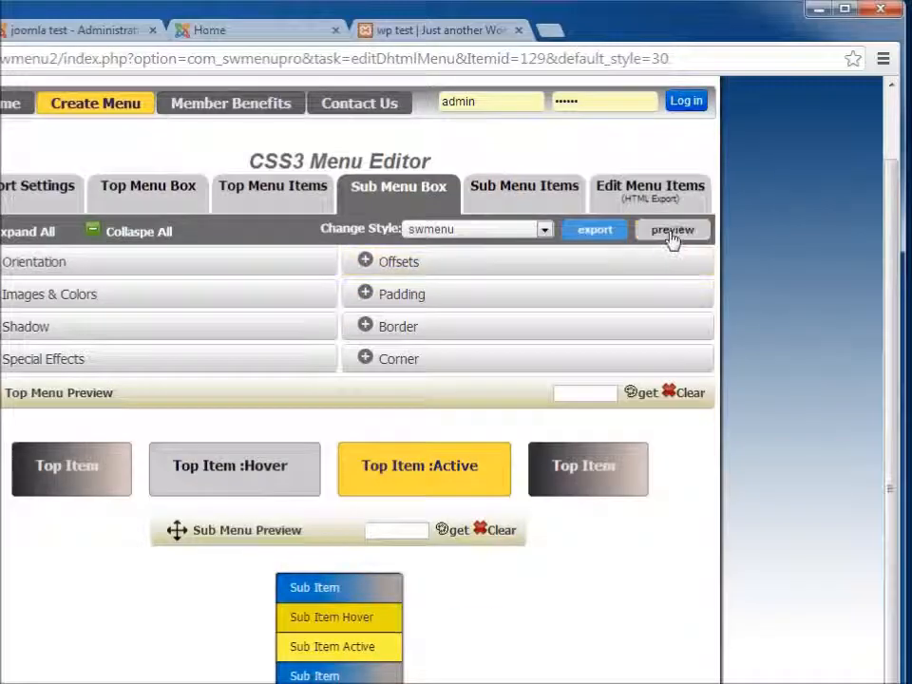
click(672, 231)
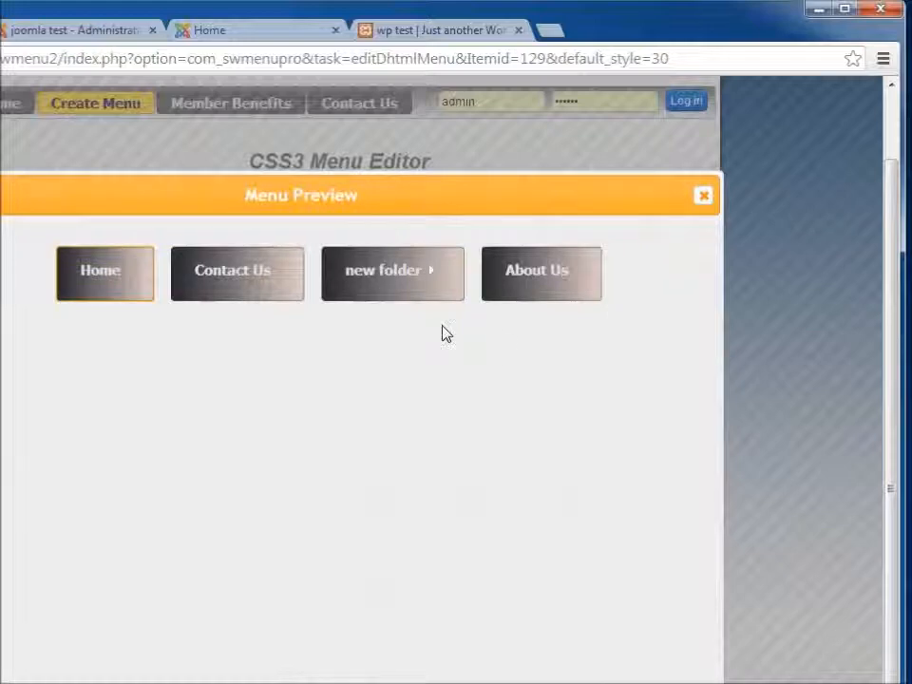
Close the menu preview and export the swMenu menu as a Joomla module package
mouse_move(395, 289)
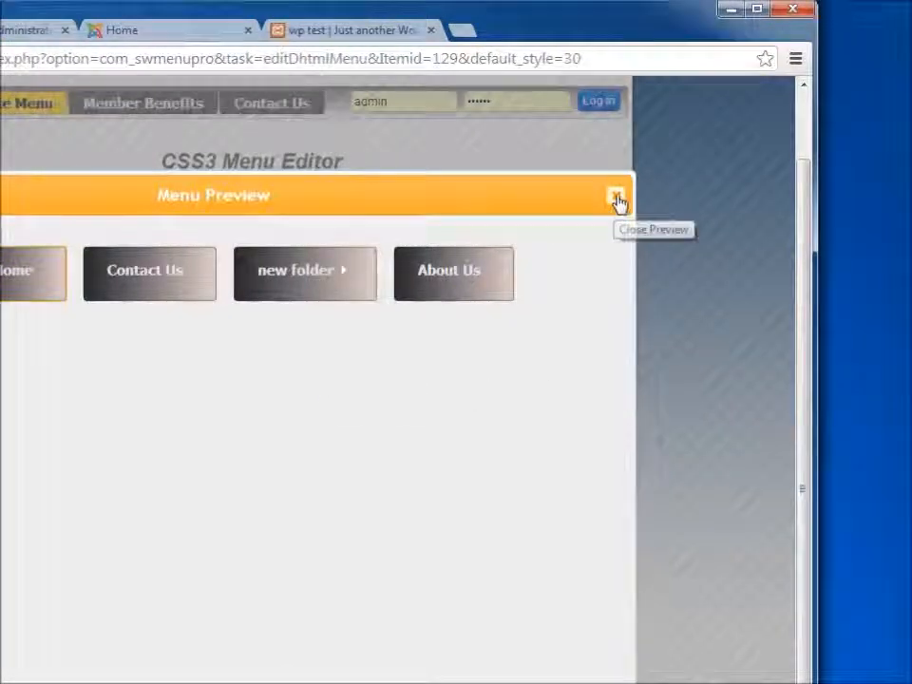
click(703, 196)
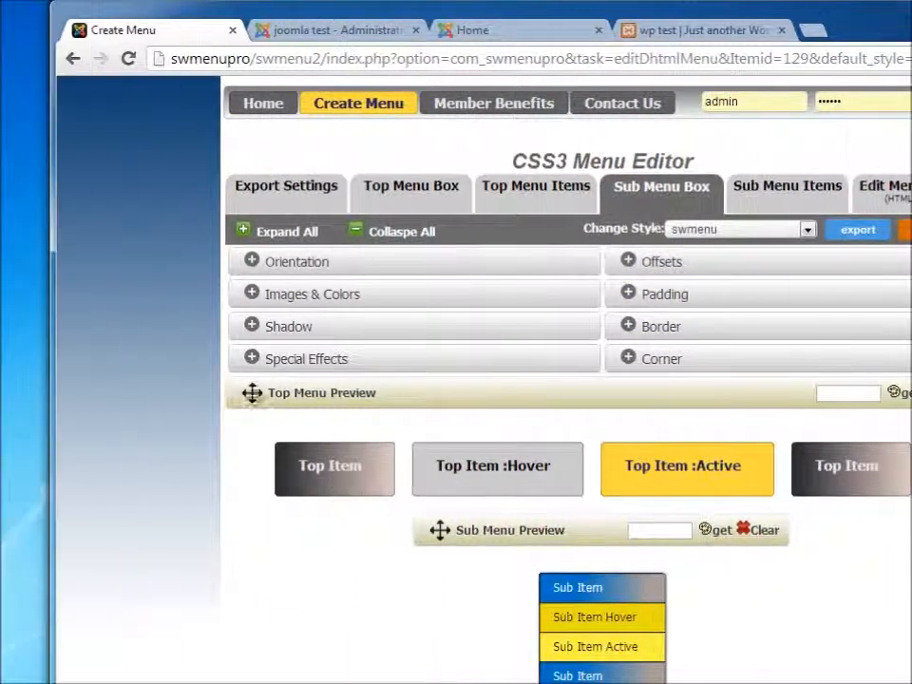
click(285, 186)
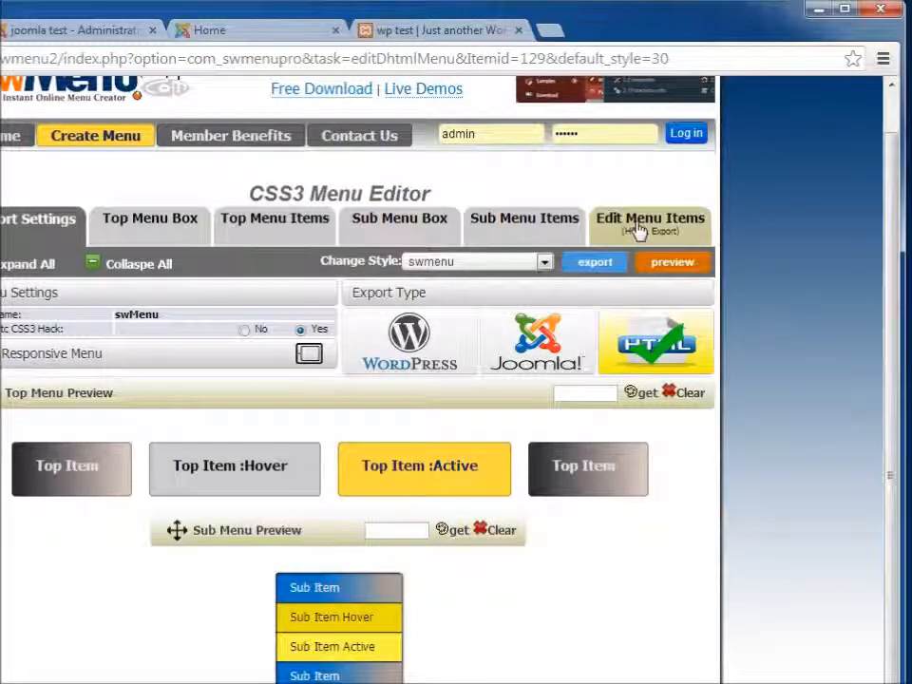
click(638, 142)
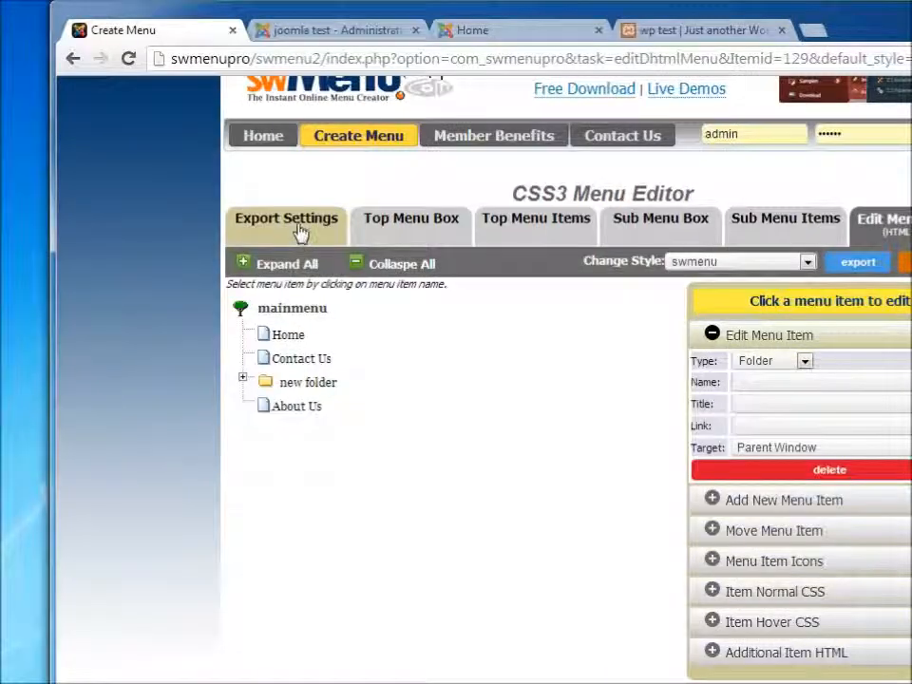
click(300, 233)
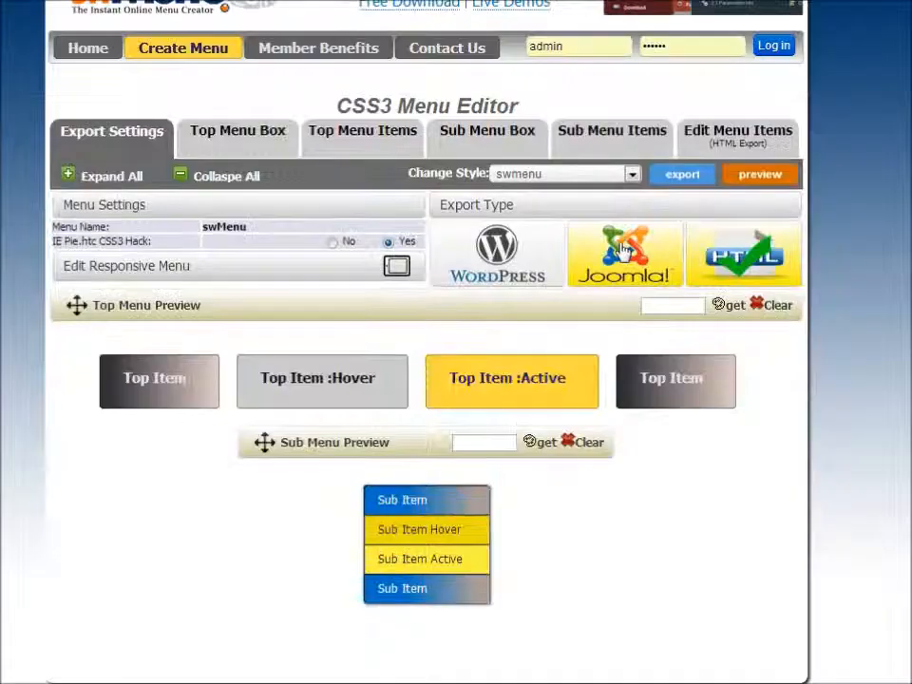
click(622, 248)
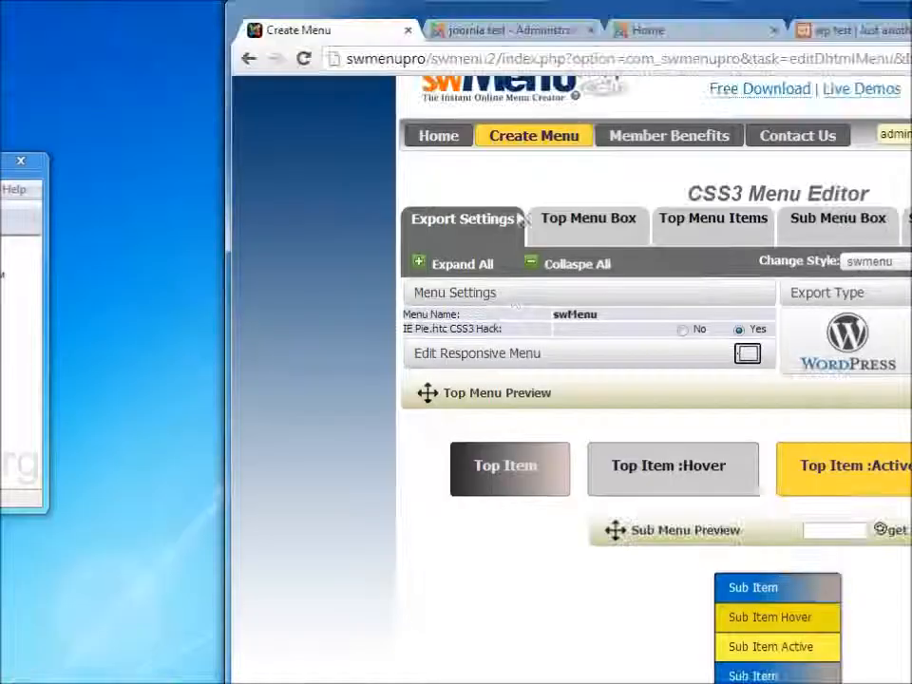
Open the install page of the Joomla administrator's Extension Manager
click(525, 36)
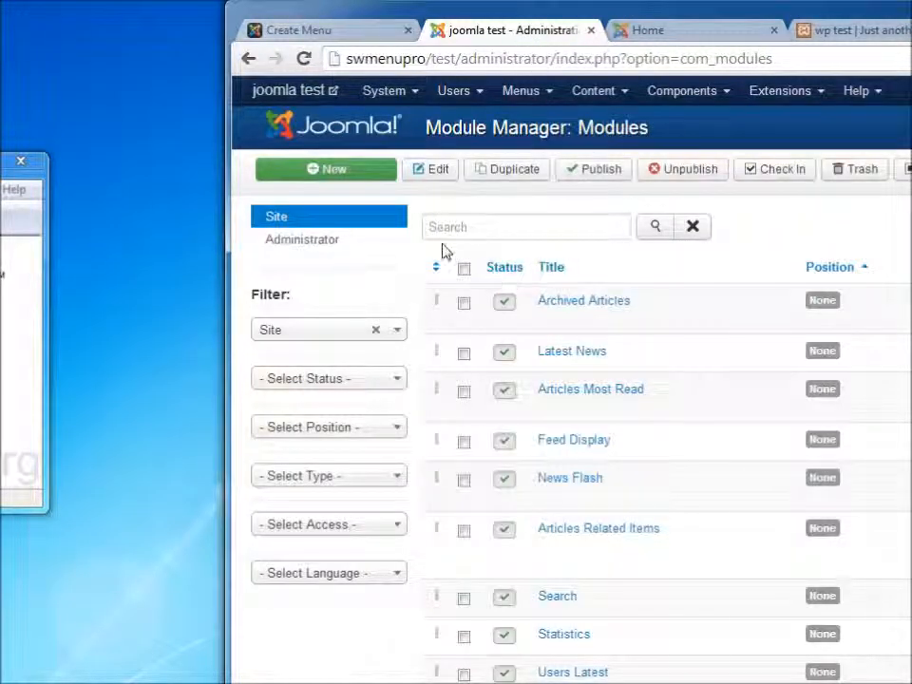
click(656, 99)
click(761, 97)
click(759, 123)
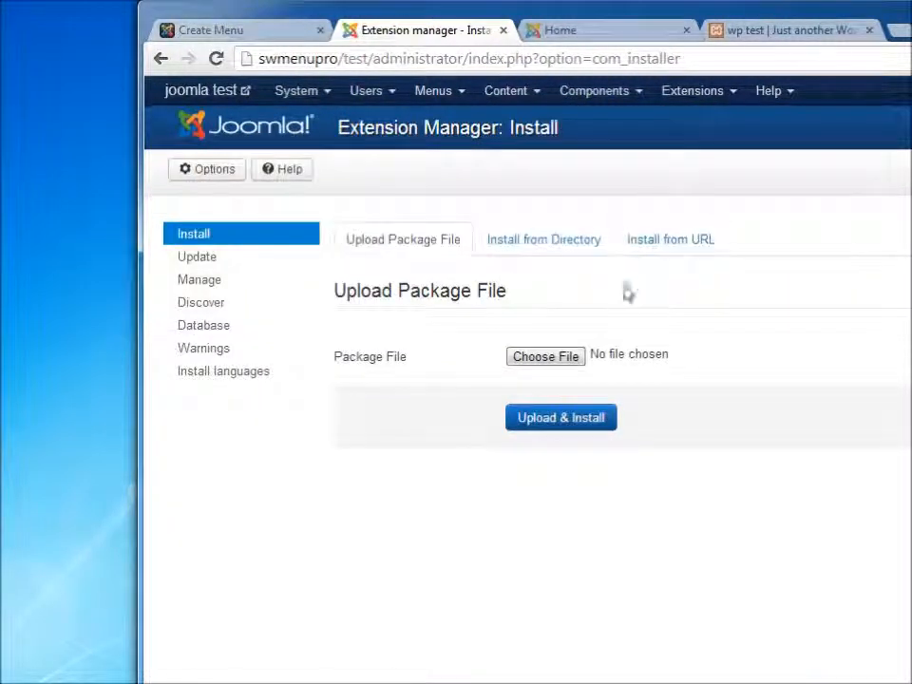
Upload and install the mod_swmenu package from the Downloads folder
click(553, 365)
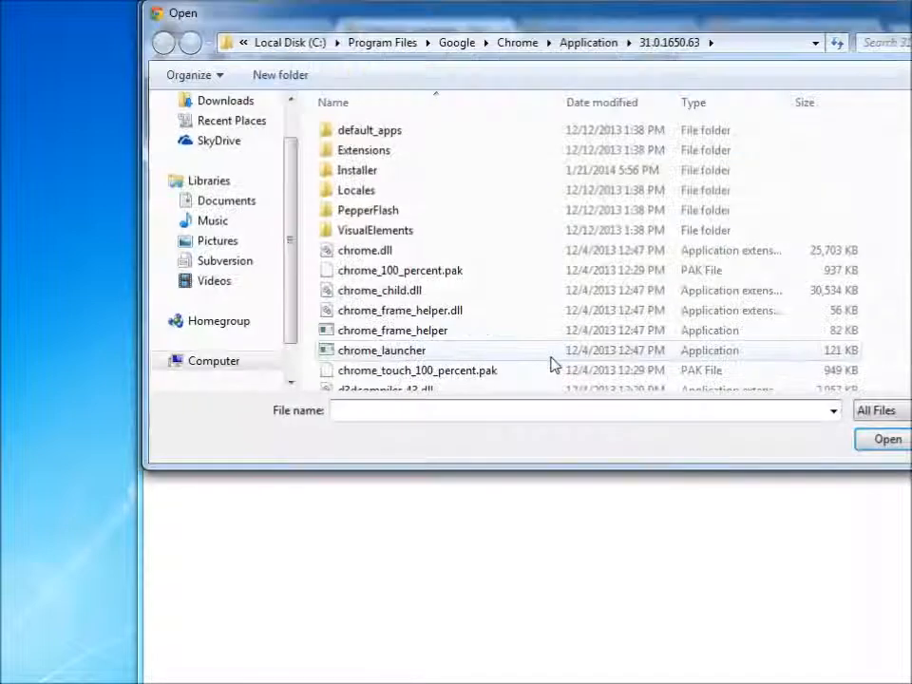
click(228, 103)
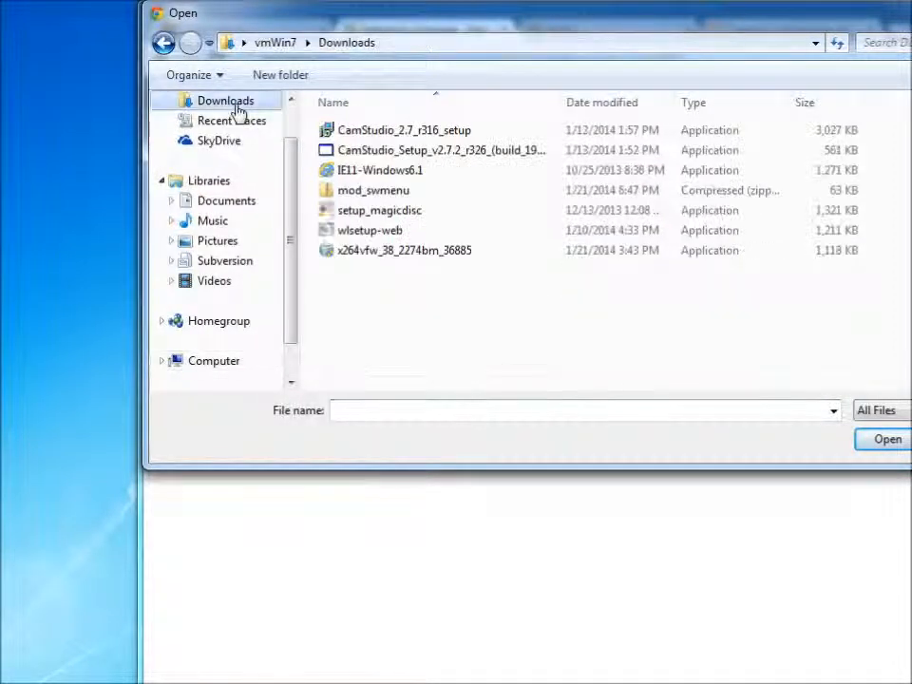
click(390, 196)
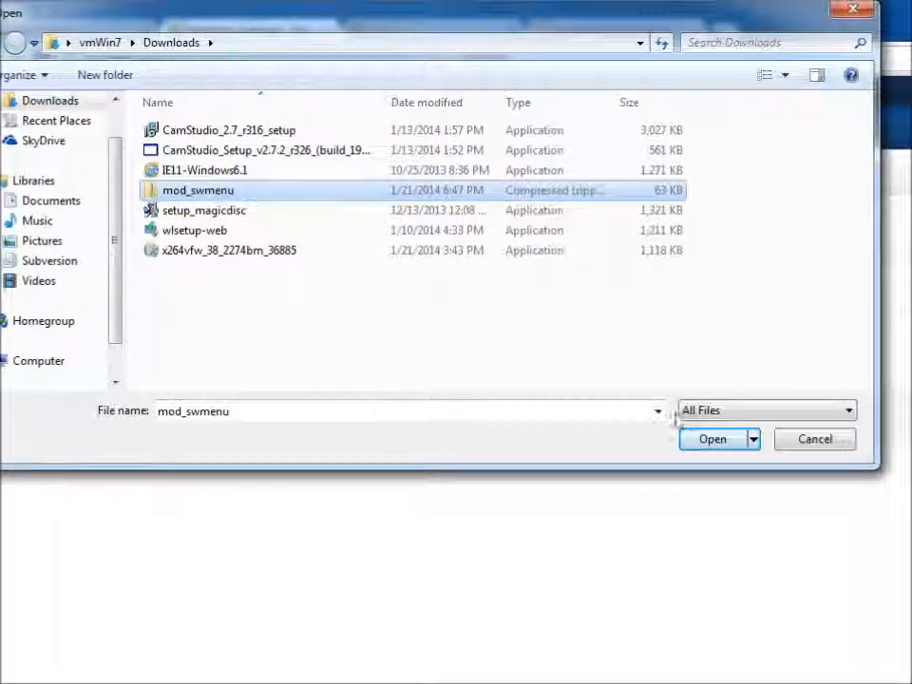
click(887, 438)
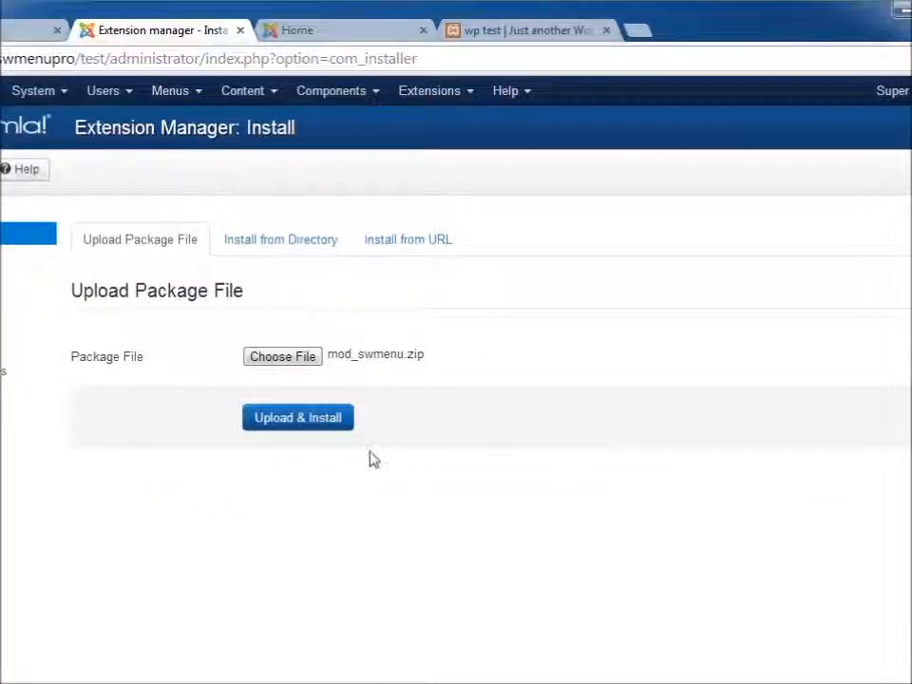
click(296, 418)
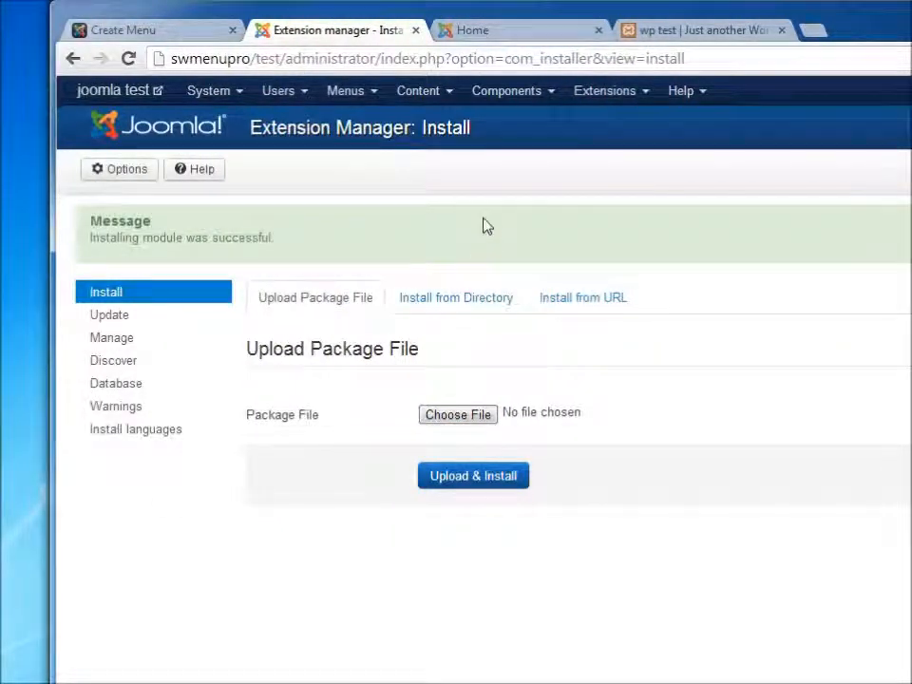
Open the new swmenu module in the Module Manager and set its status to Published
click(581, 103)
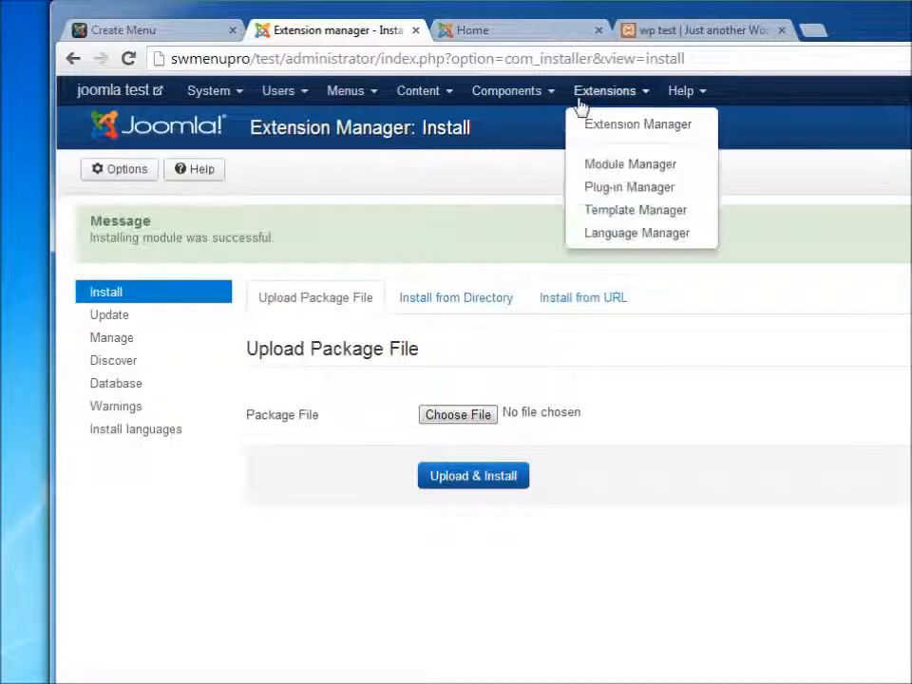
click(607, 169)
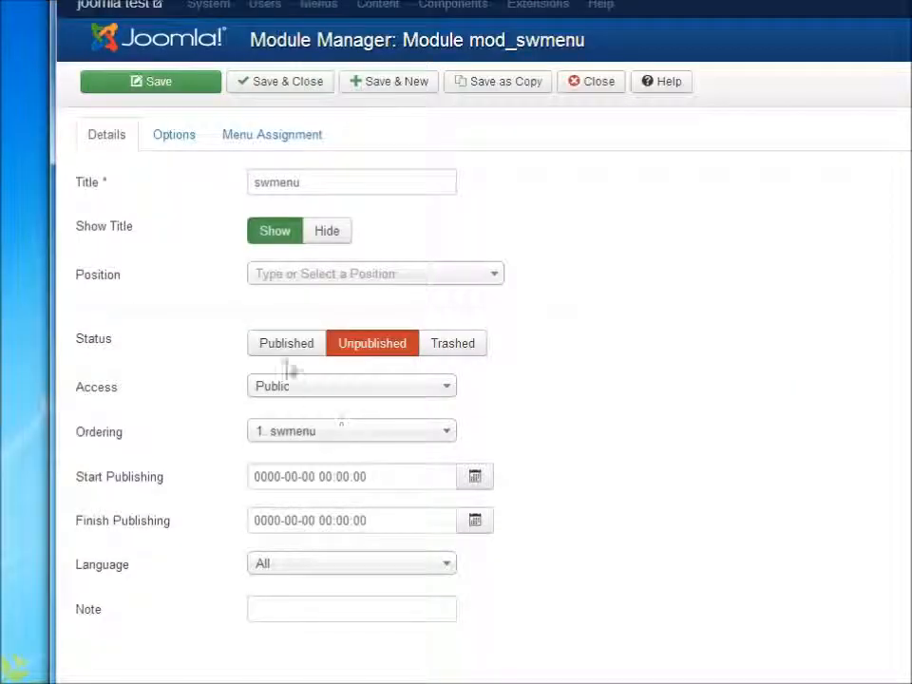
click(276, 345)
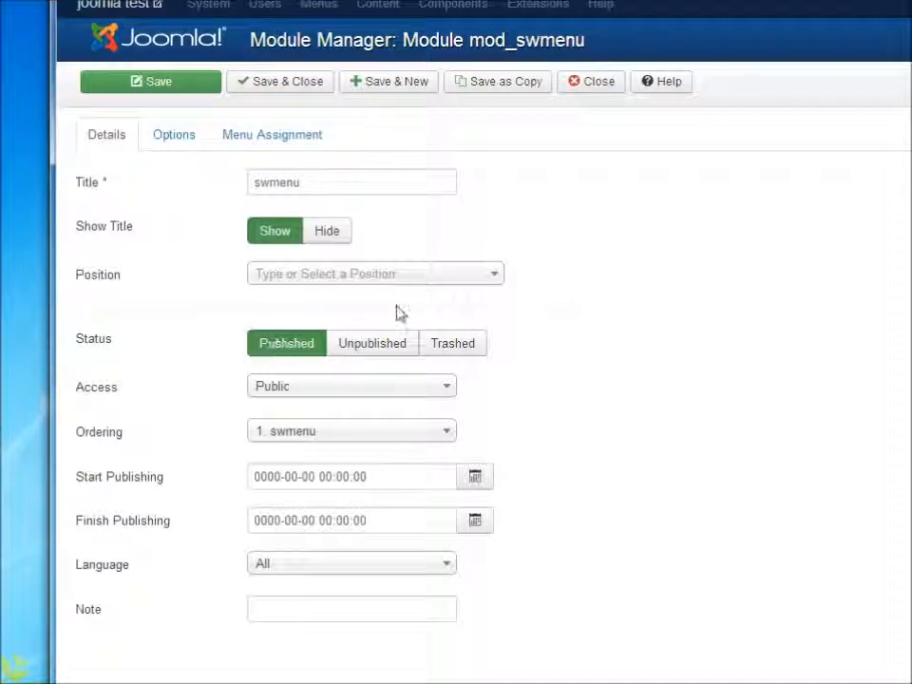
Place the module in Top [position-1], assign it to all pages, and save and close it
click(424, 283)
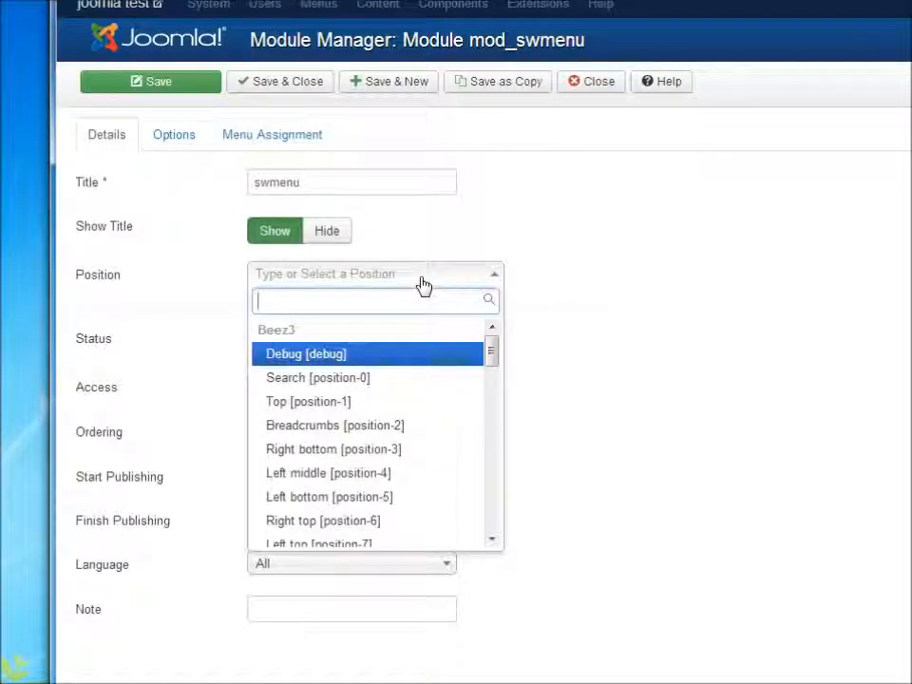
click(345, 403)
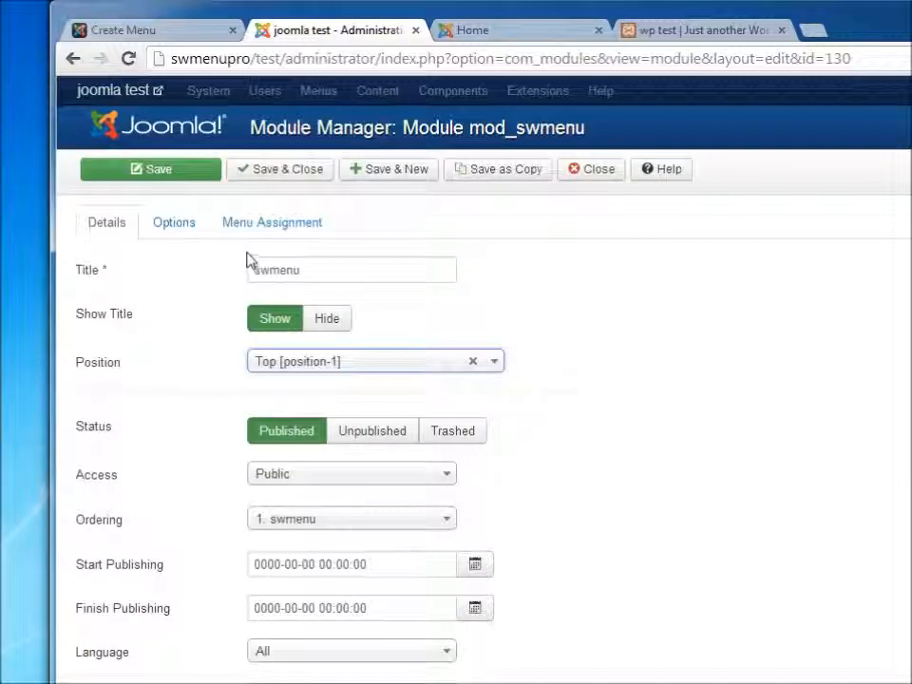
click(255, 141)
click(285, 271)
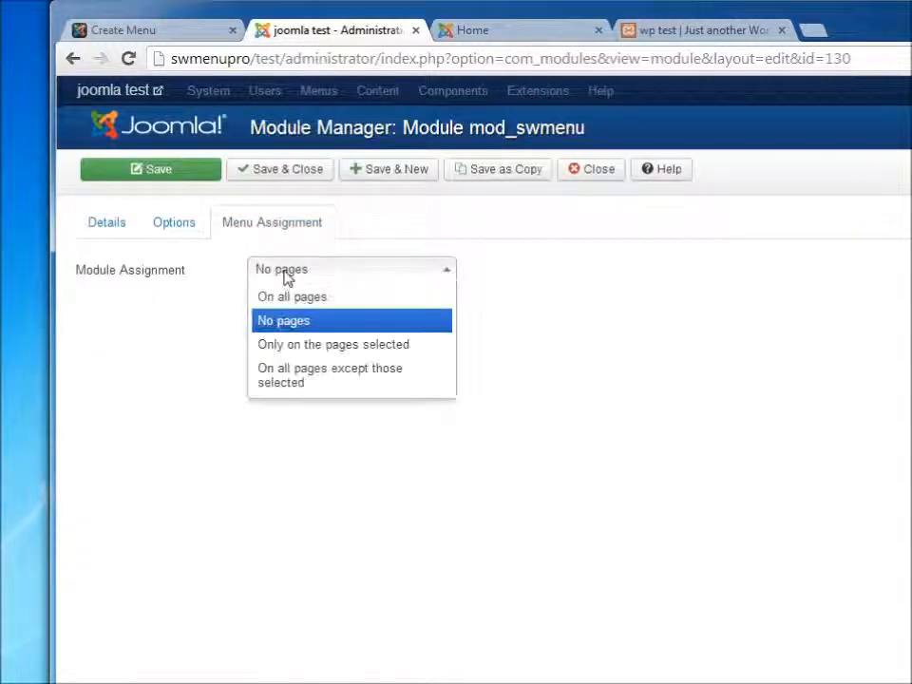
click(291, 297)
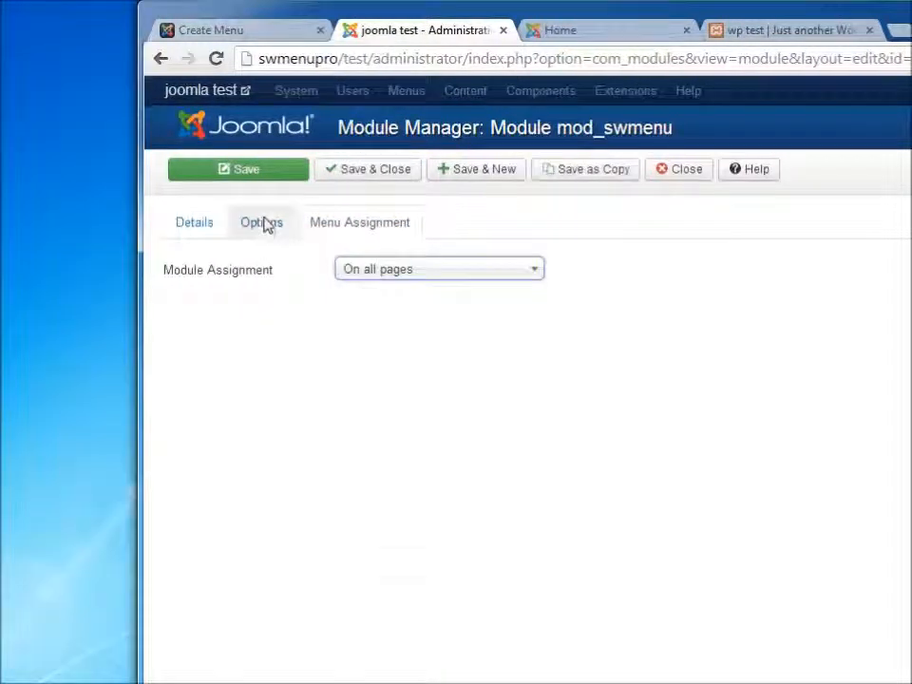
click(266, 224)
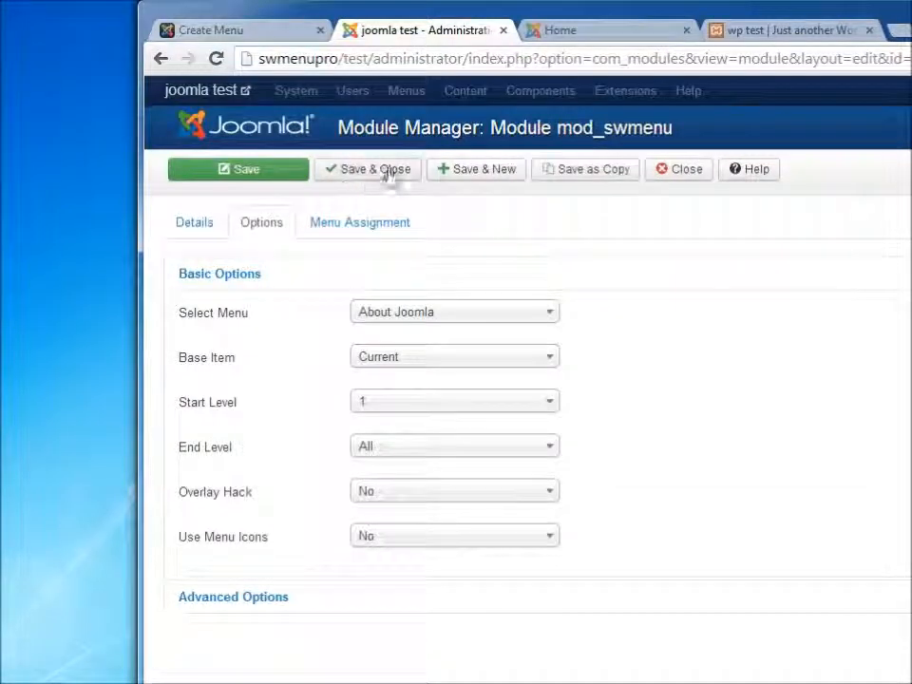
click(387, 171)
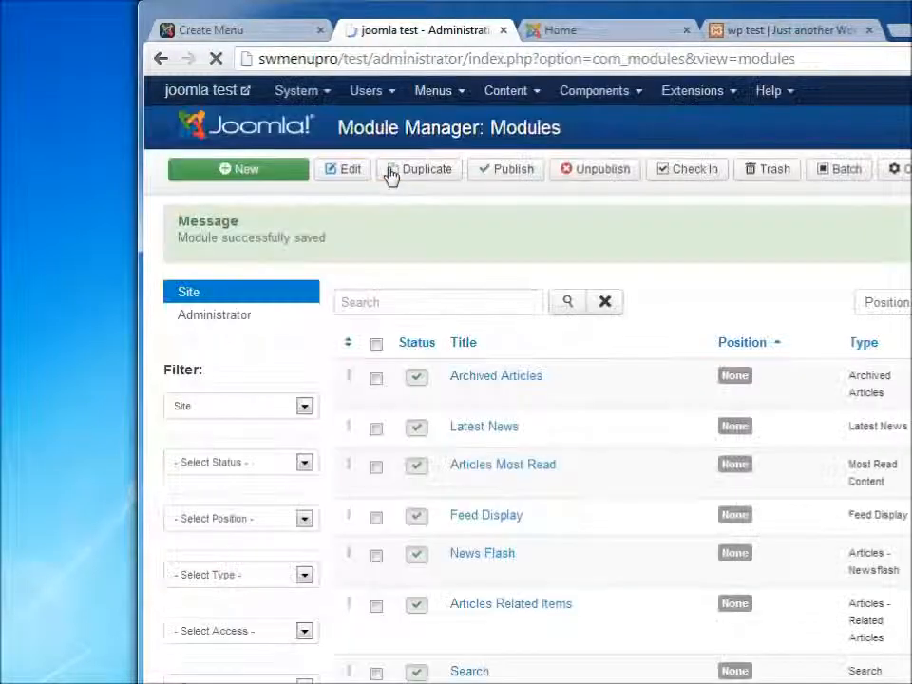
Reload the site's front page and hover over the new menu's items to check their submenus
click(570, 31)
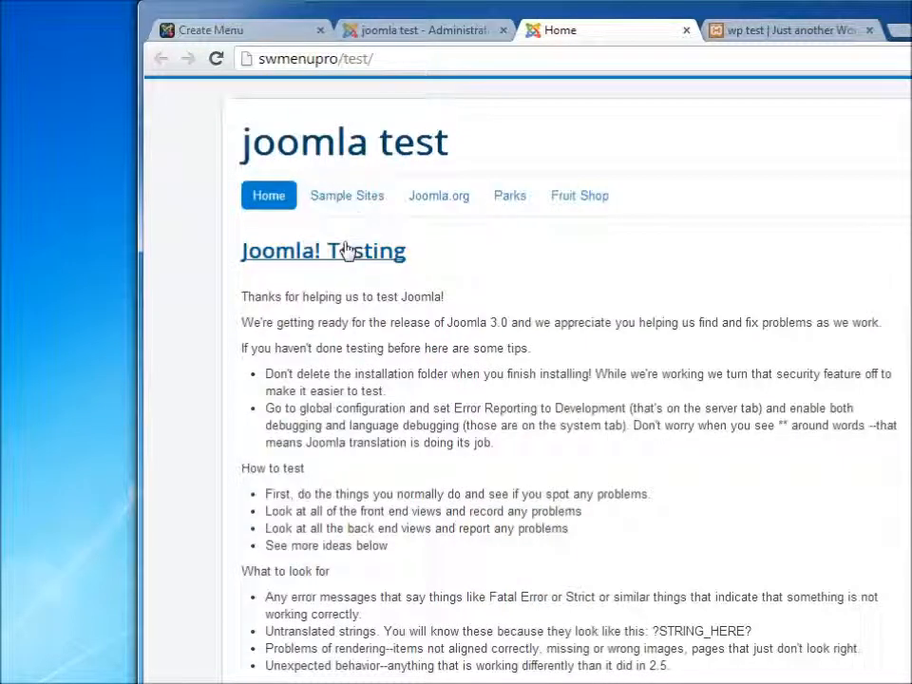
click(268, 204)
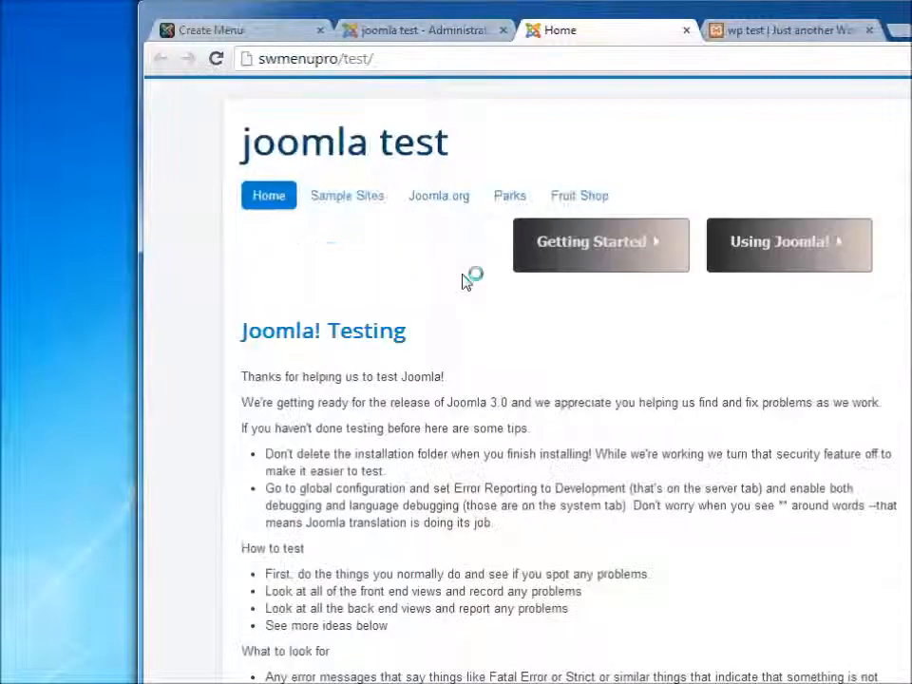
mouse_move(571, 258)
mouse_move(558, 292)
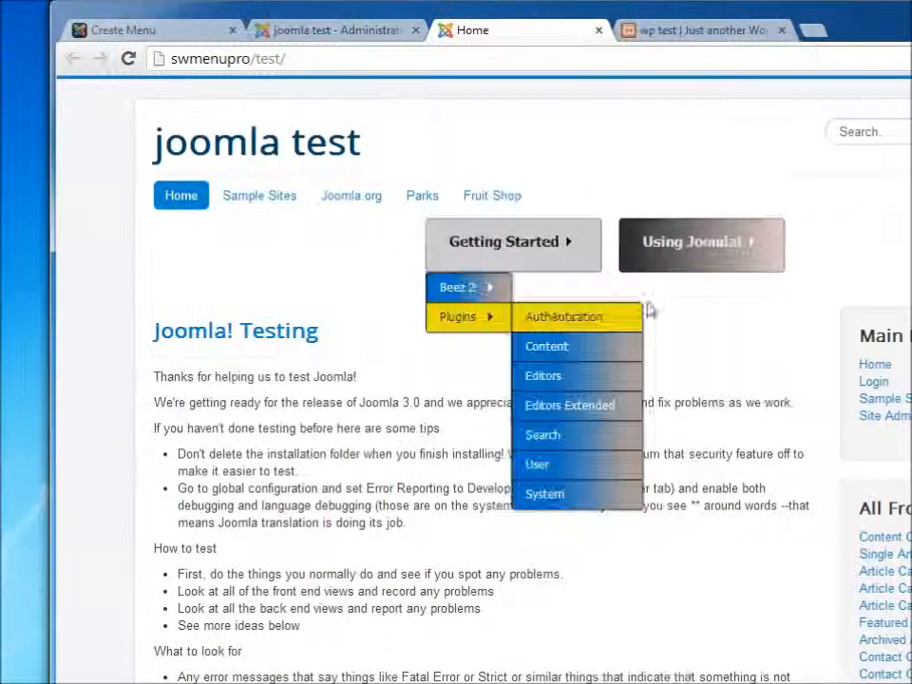
mouse_move(773, 259)
mouse_move(684, 289)
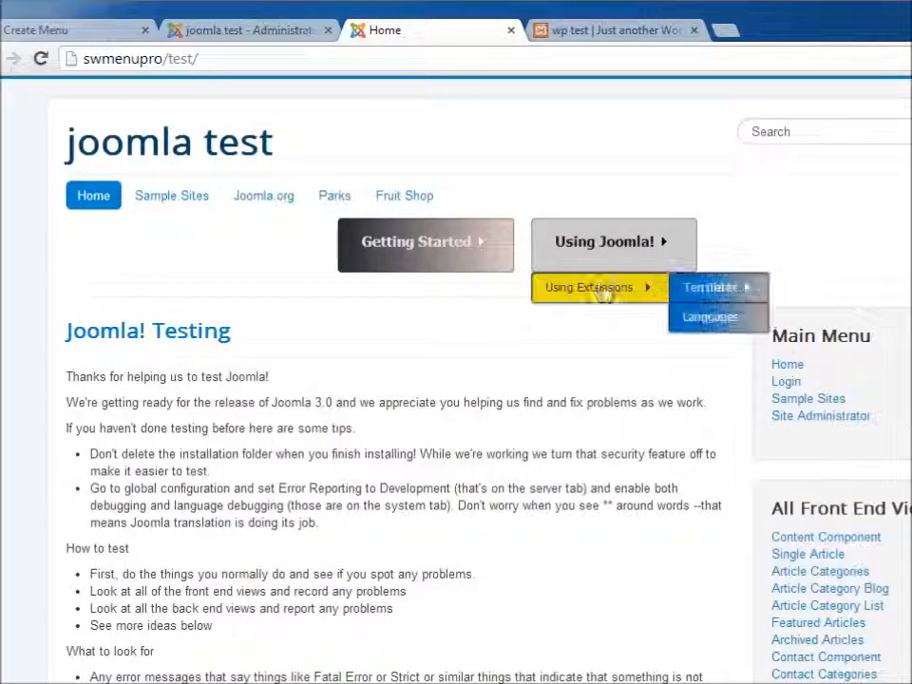
mouse_move(607, 302)
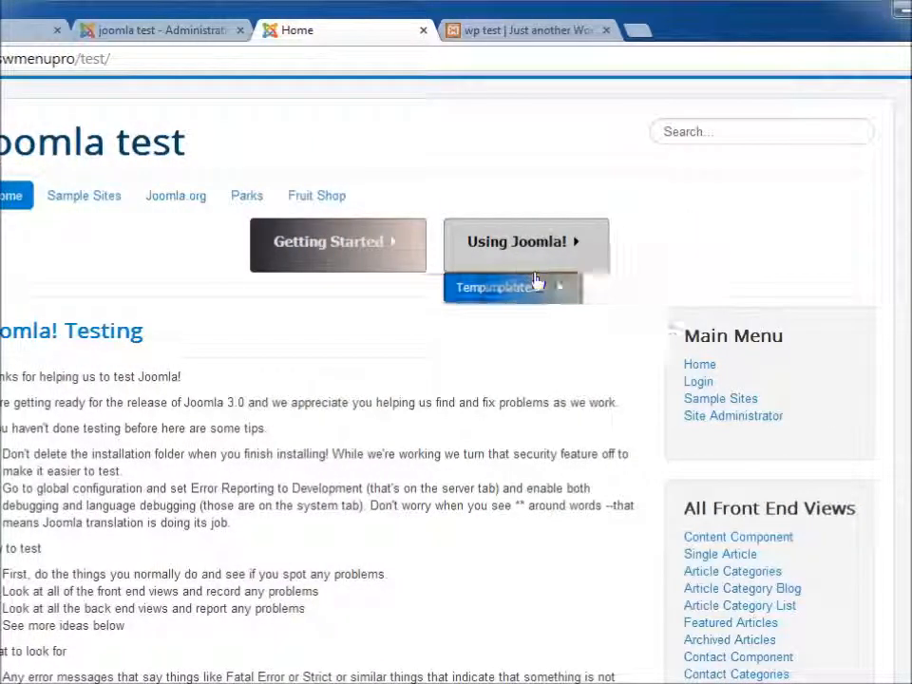
mouse_move(358, 242)
mouse_move(295, 295)
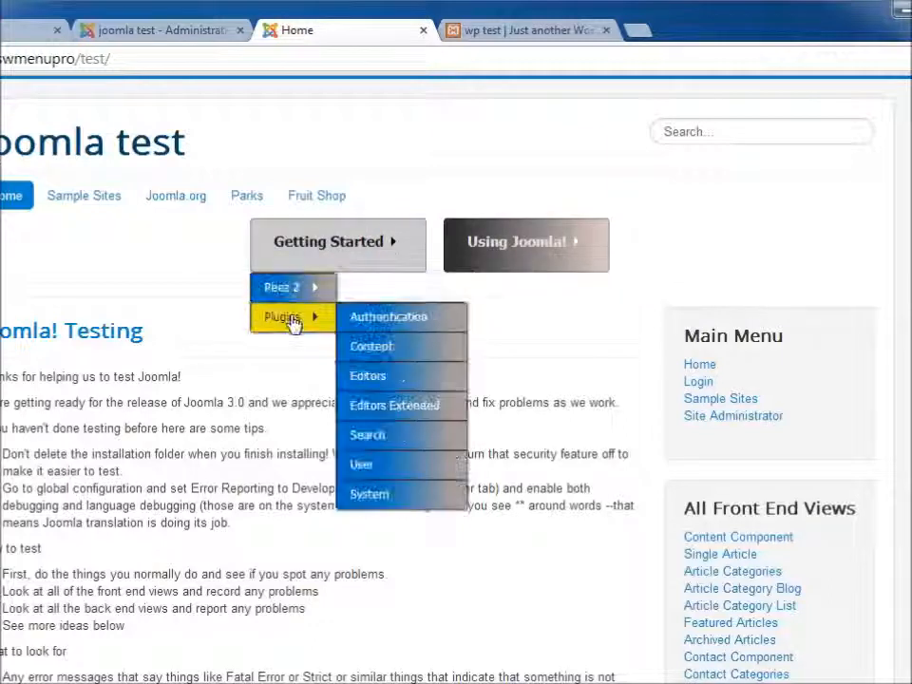